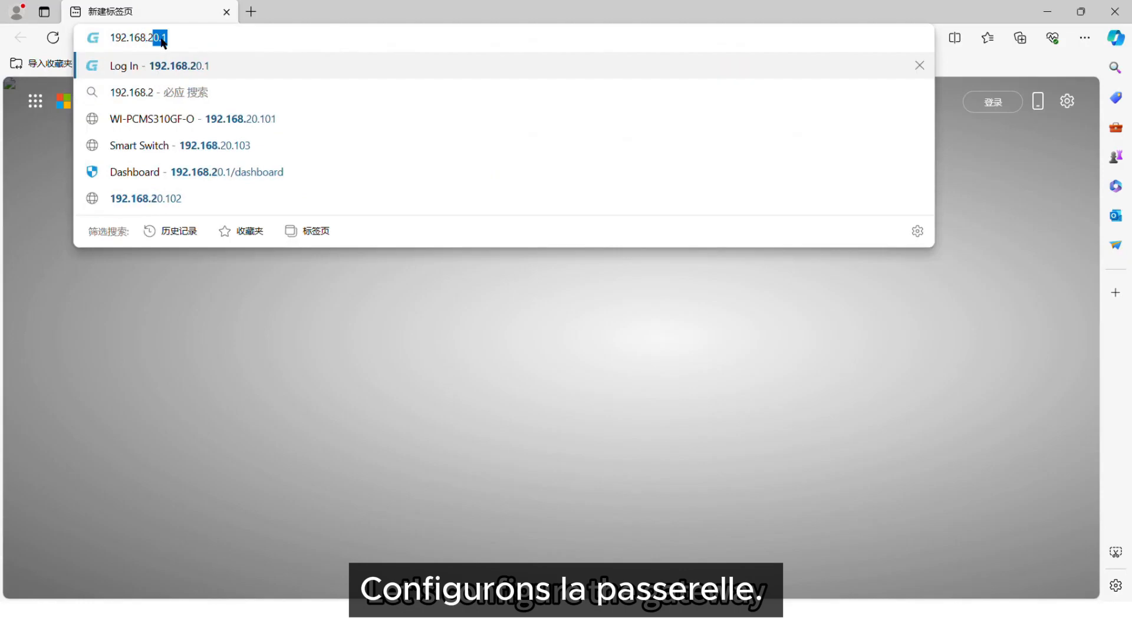
Open the gateway admin page and go to the Network > VLAN settings
key(Return)
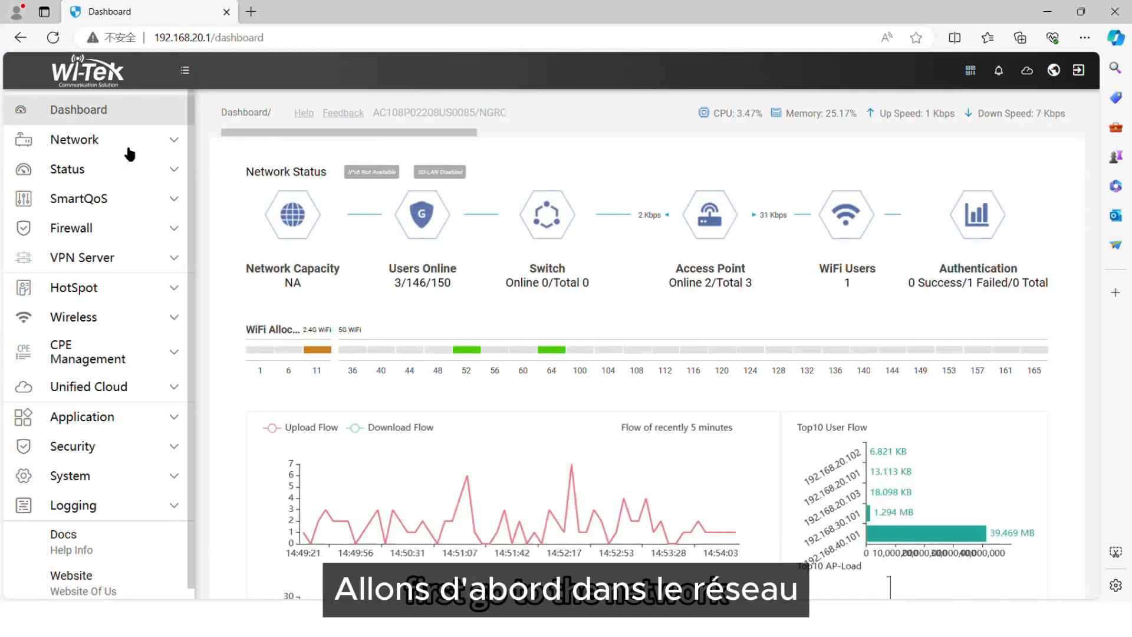
click(129, 148)
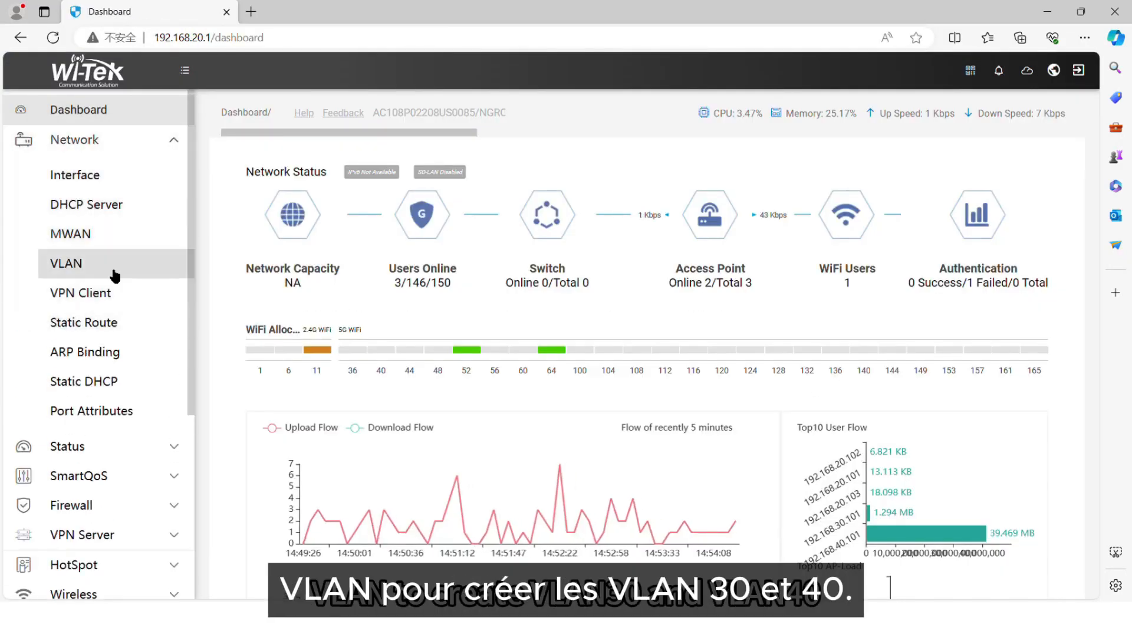
click(115, 268)
Add VLAN 30 on lan1 with a random MAC, IP 192.168.30.1, mask 255.255.255.0
click(1016, 187)
click(449, 178)
click(419, 192)
click(446, 221)
text(30)
click(451, 252)
click(664, 251)
click(520, 287)
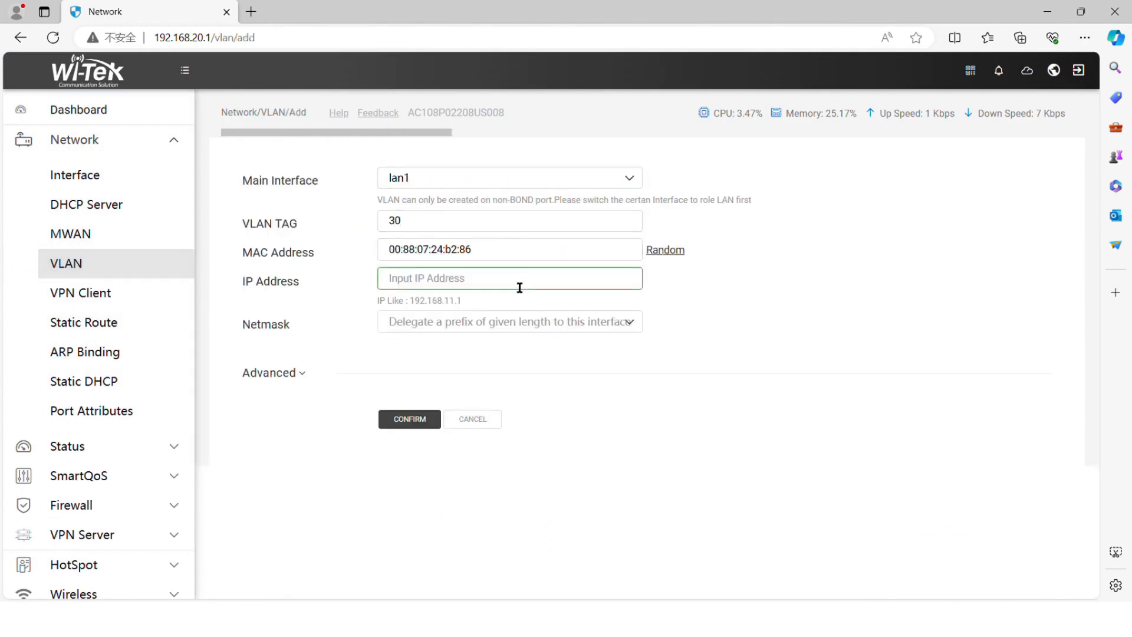
text(192.1)
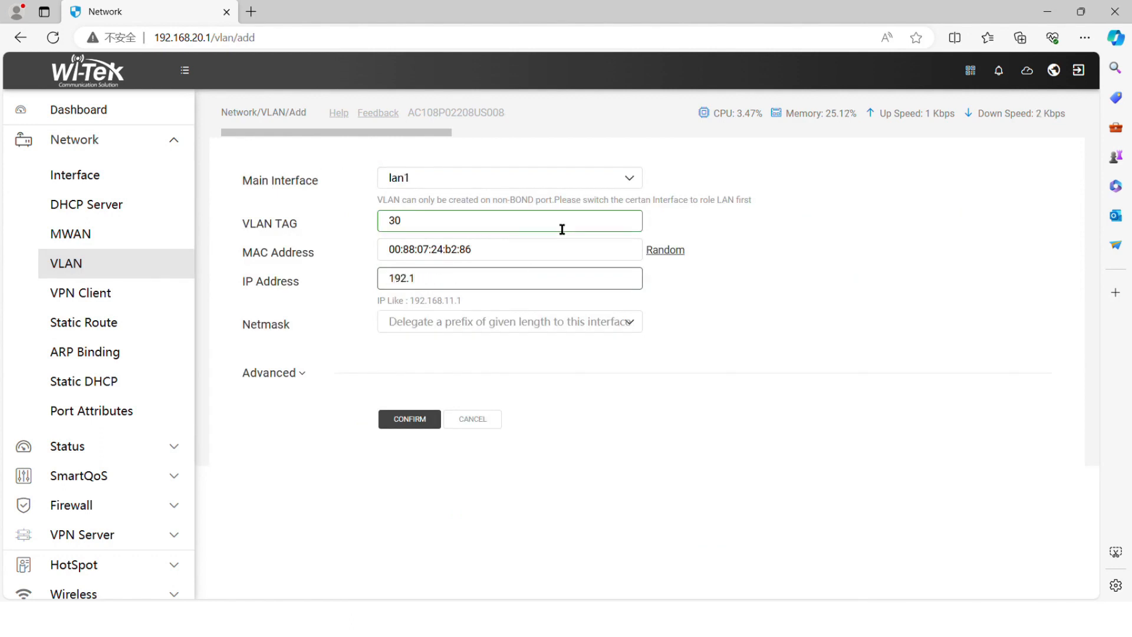
text(68.30.1)
click(564, 324)
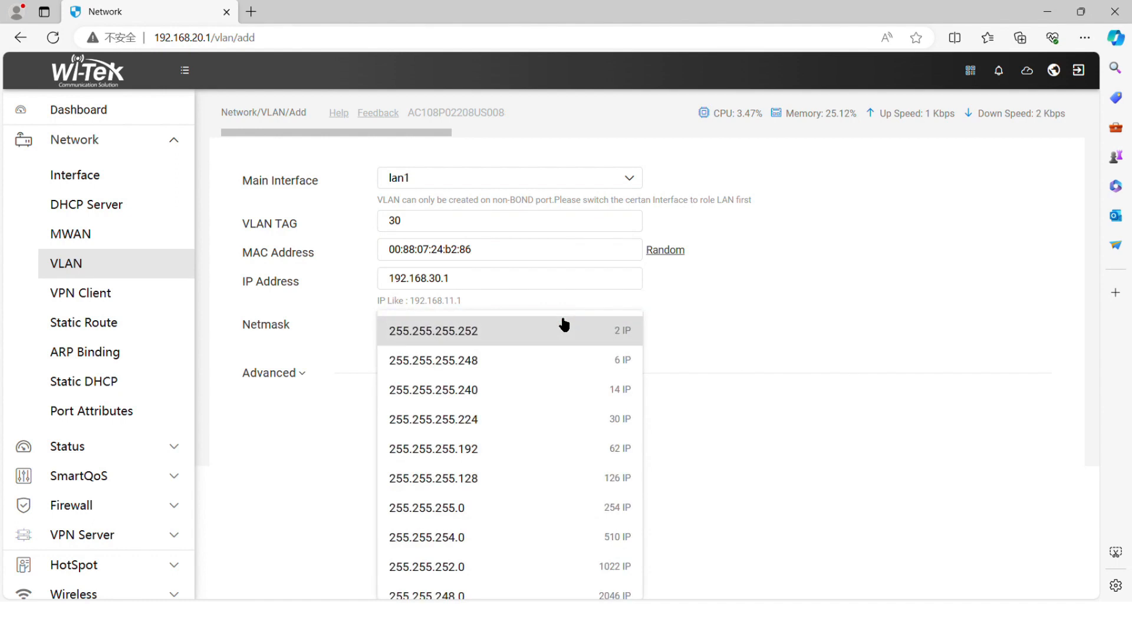
click(479, 505)
click(420, 422)
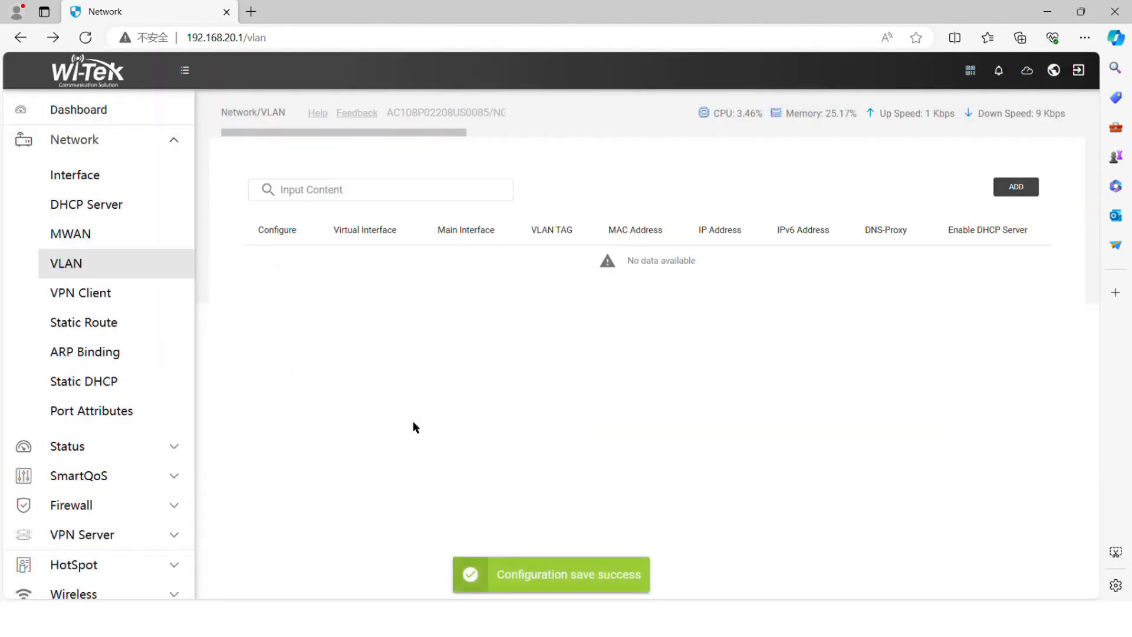
Add VLAN 40 on lan1 with a random MAC, IP 192.168.40.1, mask 255.255.255.0
click(1017, 186)
click(513, 177)
click(518, 198)
click(508, 230)
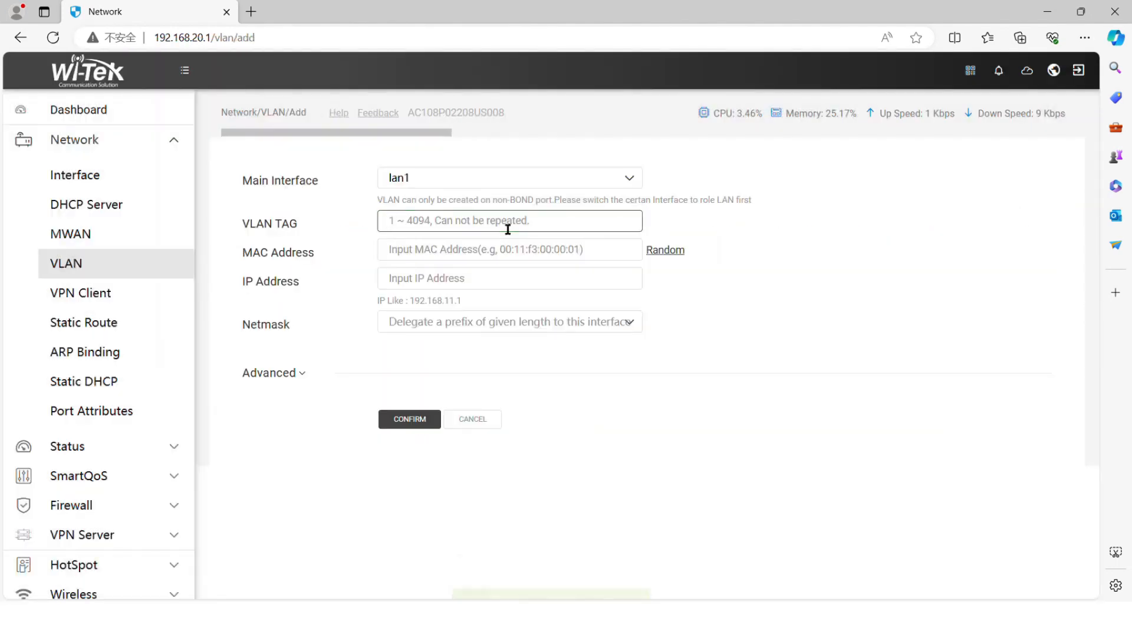
text(40)
click(666, 250)
click(524, 284)
text(192)
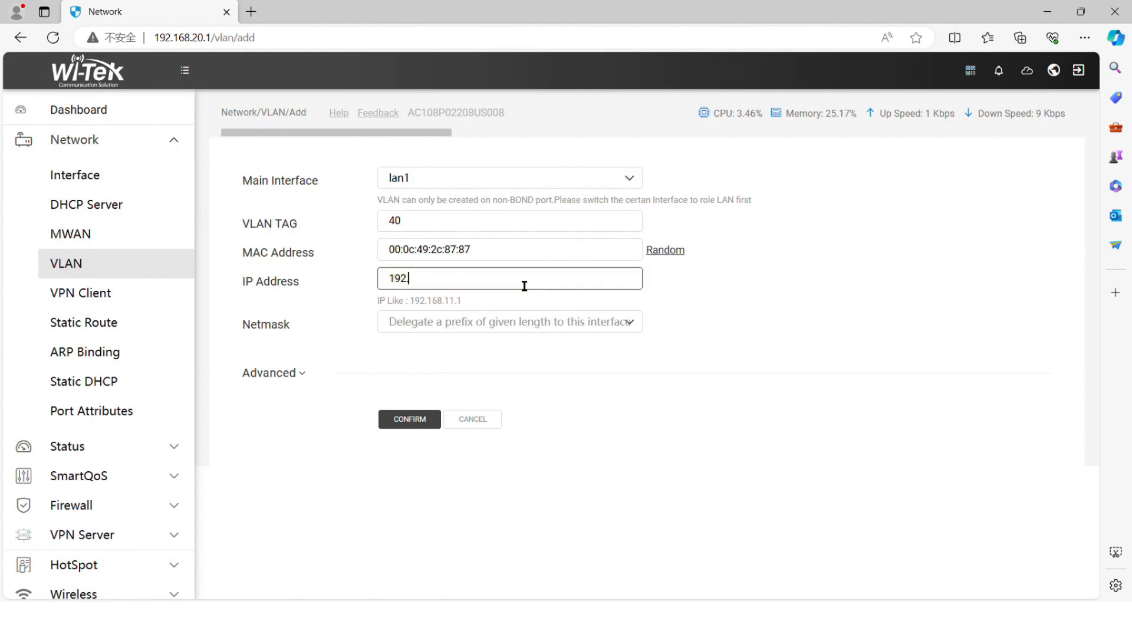
click(513, 322)
click(475, 505)
click(427, 421)
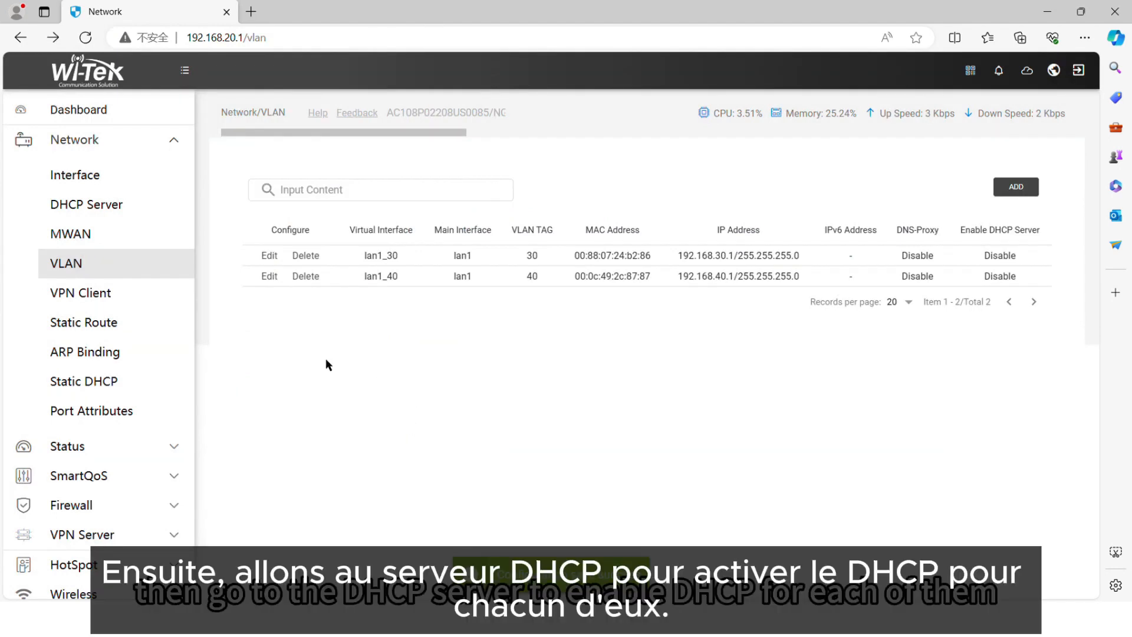
Enable basic DHCP on lan1_30 with Peer DNS 114.114.114.114
click(127, 210)
click(275, 276)
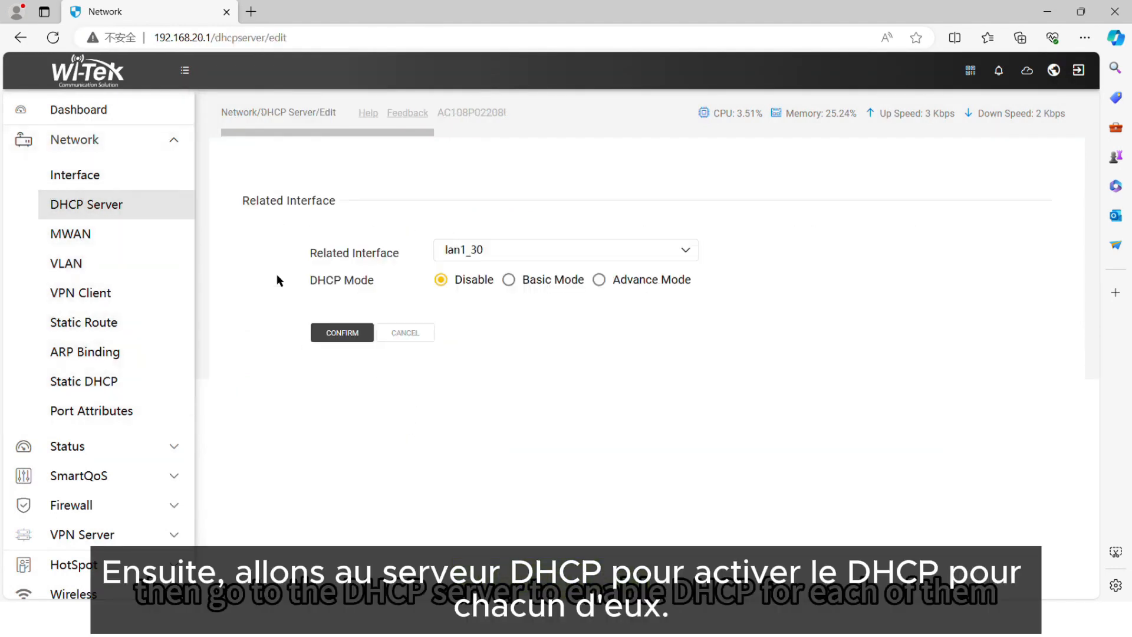
click(509, 280)
click(511, 473)
text(14)
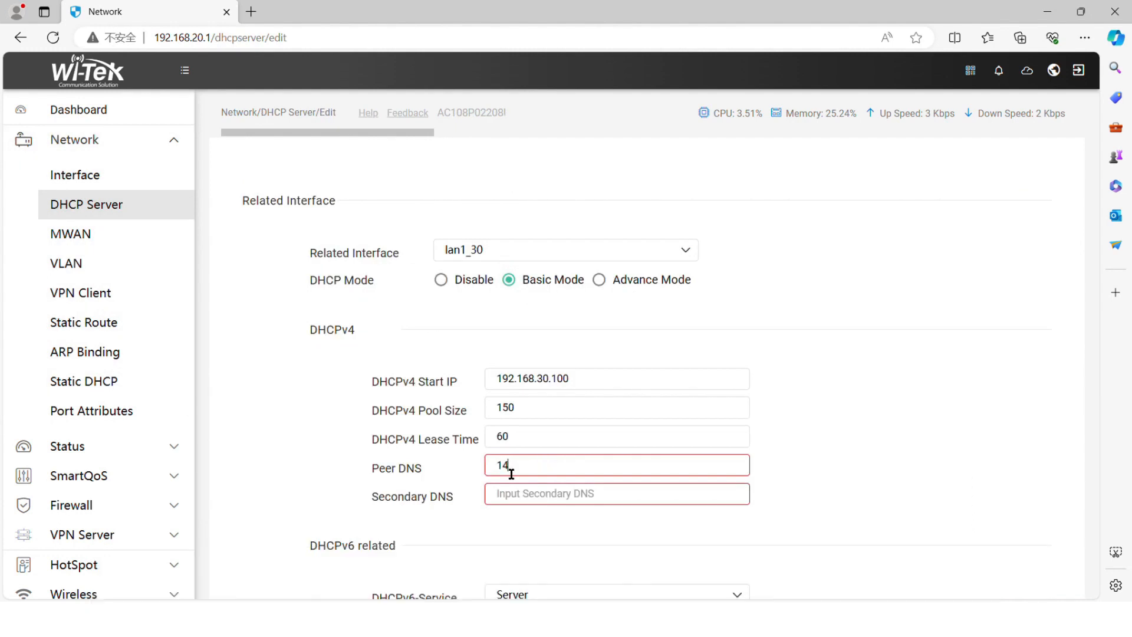
text(4)
key(BackSpace)
key(BackSpace)
text(14.114.114.1)
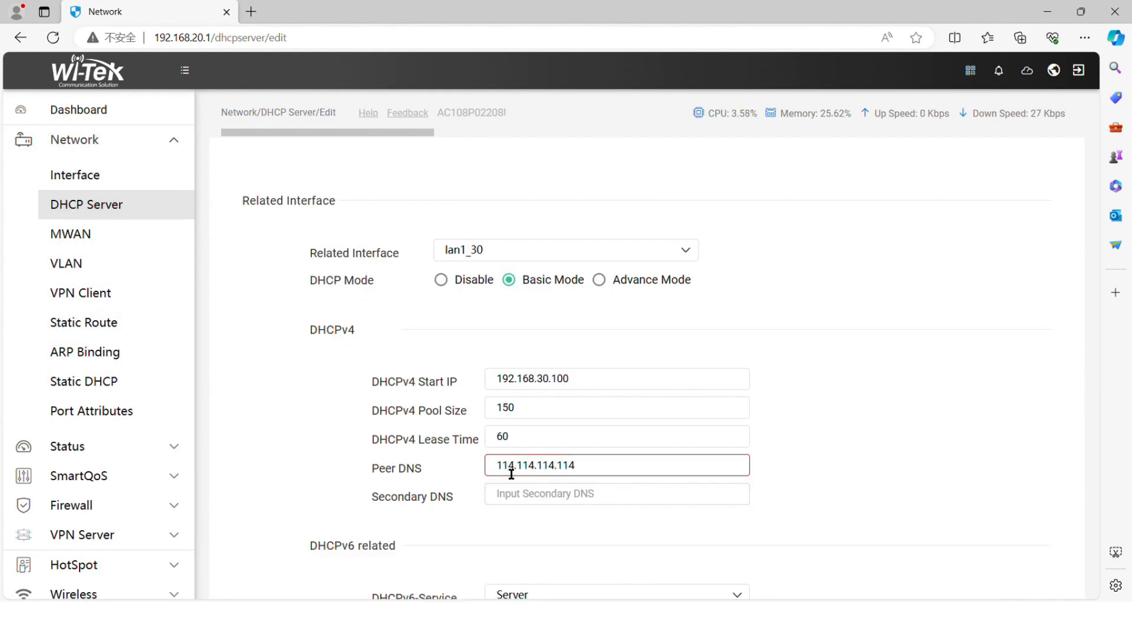
scroll(491, 536, down, 4)
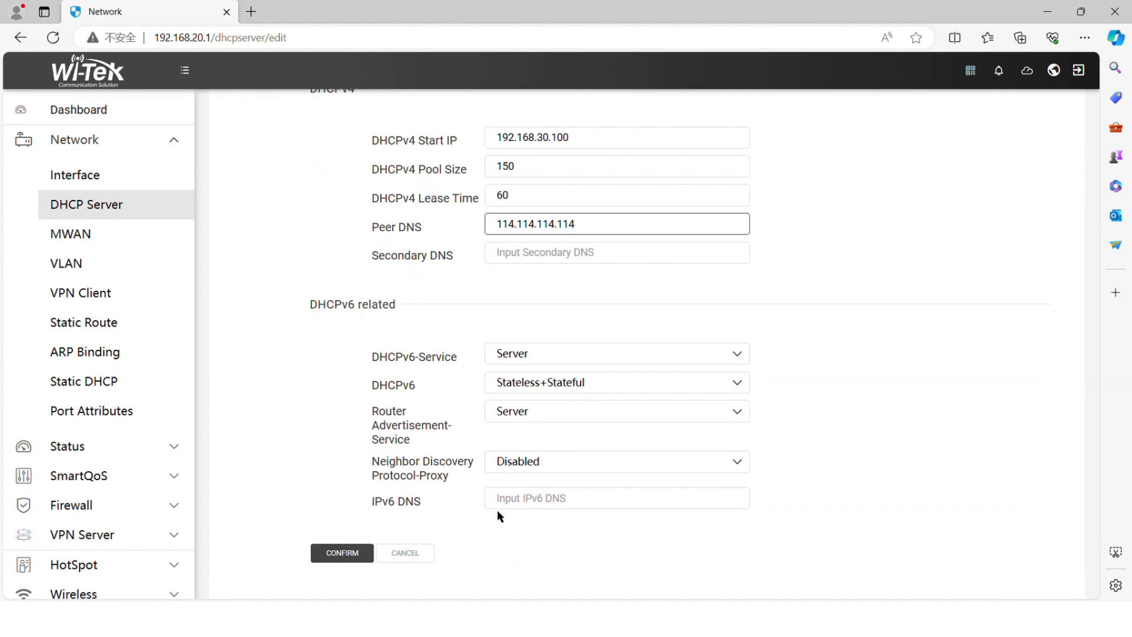
click(345, 553)
Enable basic DHCP on lan1_40 with Peer DNS 114.114.114.114
click(270, 297)
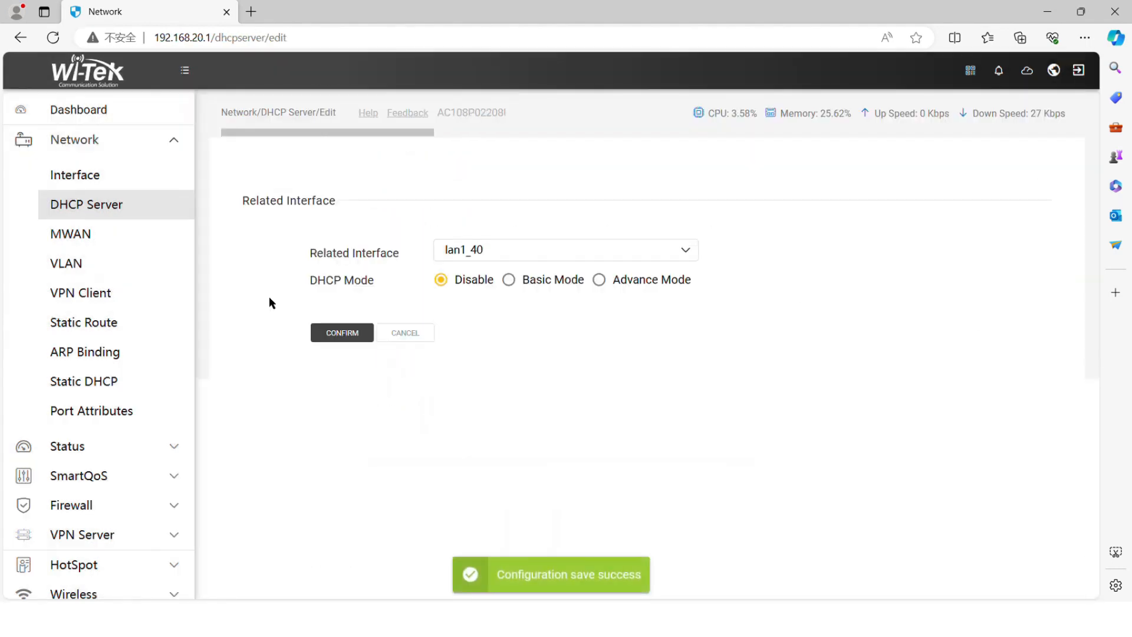
click(523, 281)
click(519, 466)
text(114.114.114.114)
scroll(521, 472, down, 4)
click(356, 553)
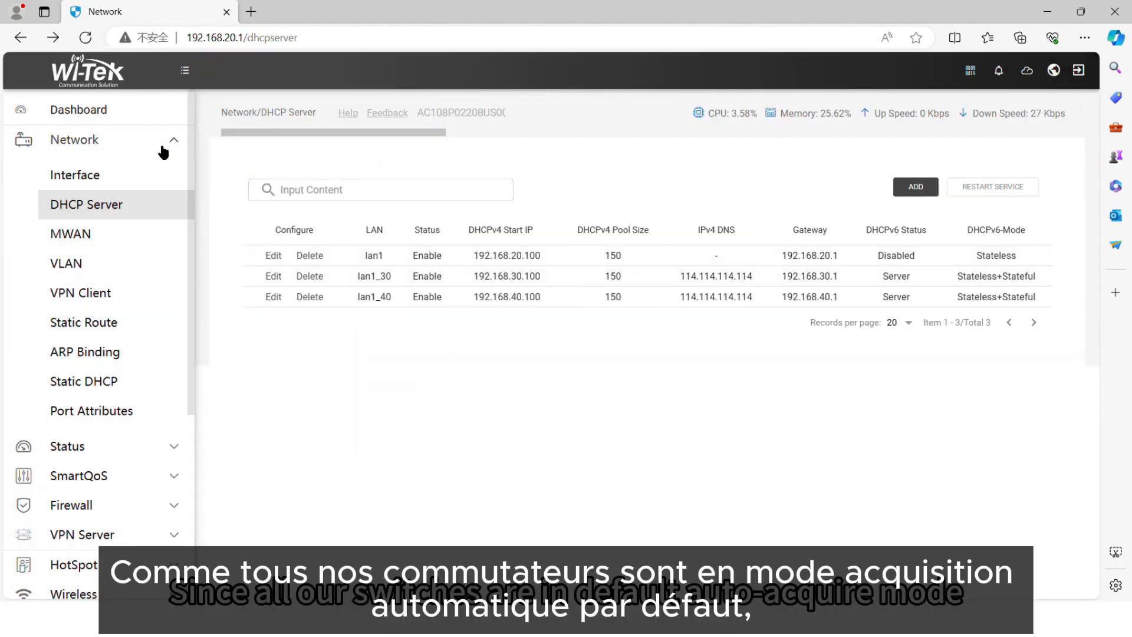
Collapse Network and open Status > DHCP Leases in the sidebar
click(164, 151)
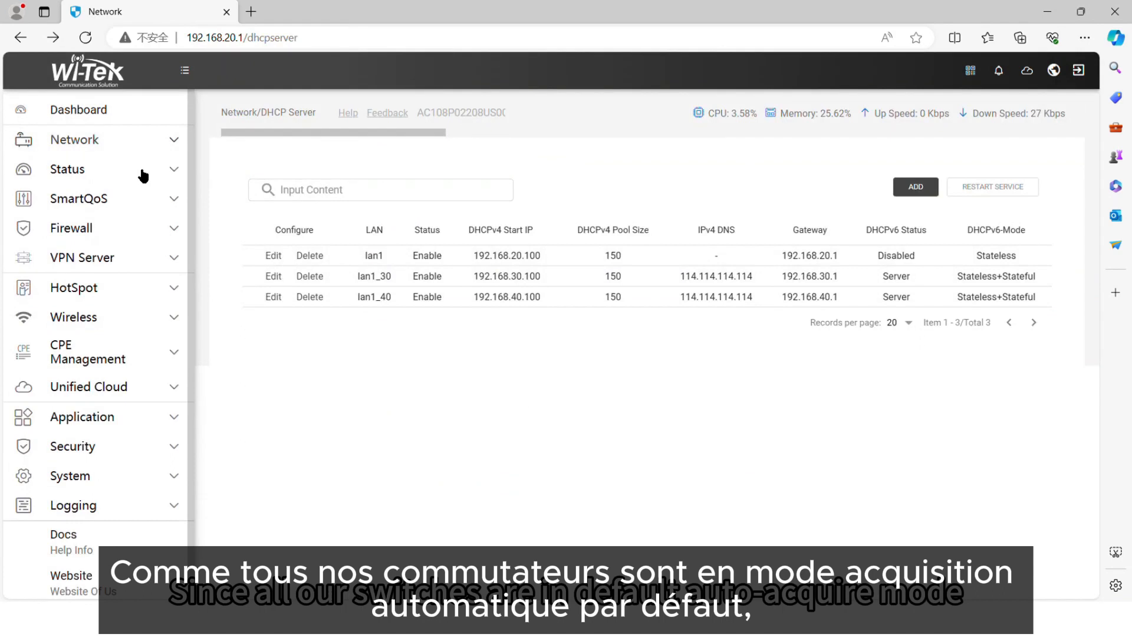
click(142, 173)
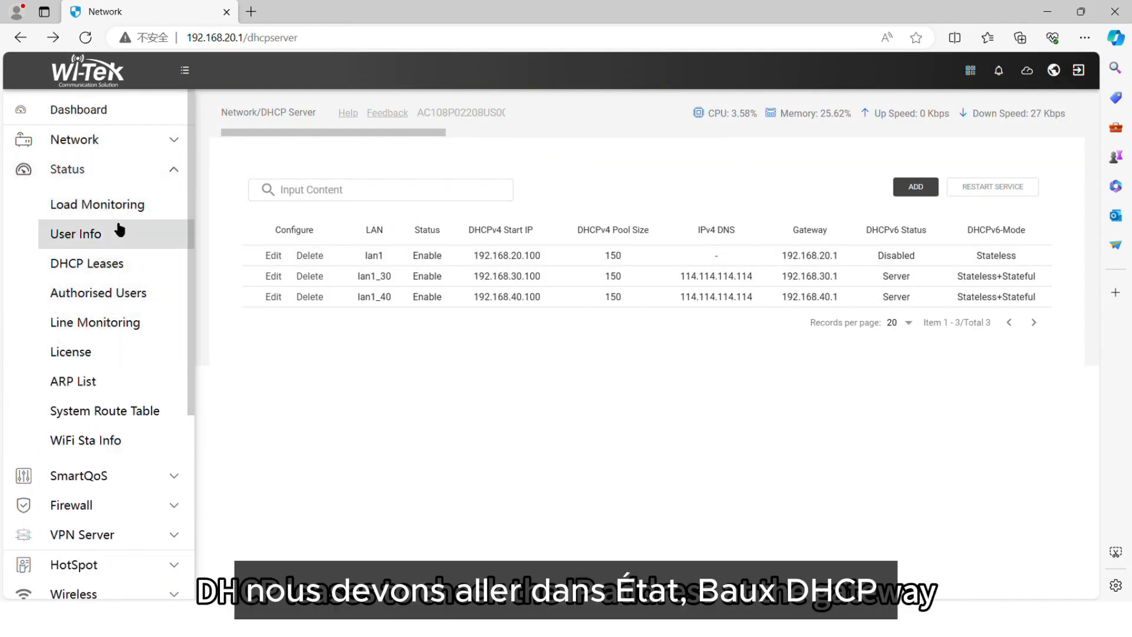
click(93, 265)
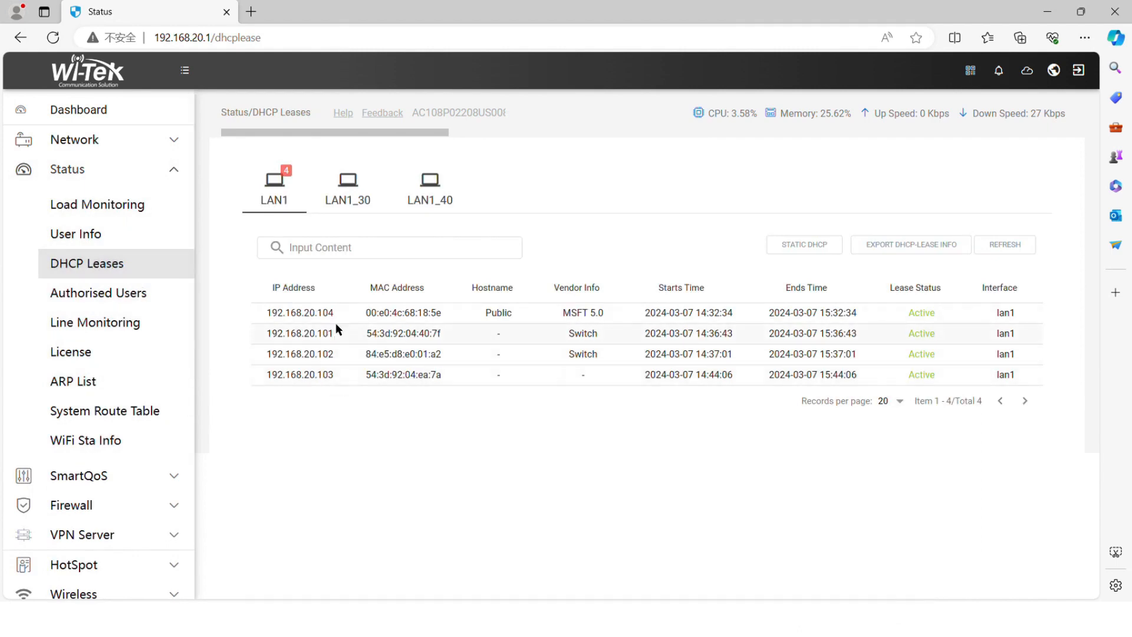
Open the switch at 192.168.20.102 in a new tab and log in with the admin account
double_click(319, 354)
key(ctrl+c)
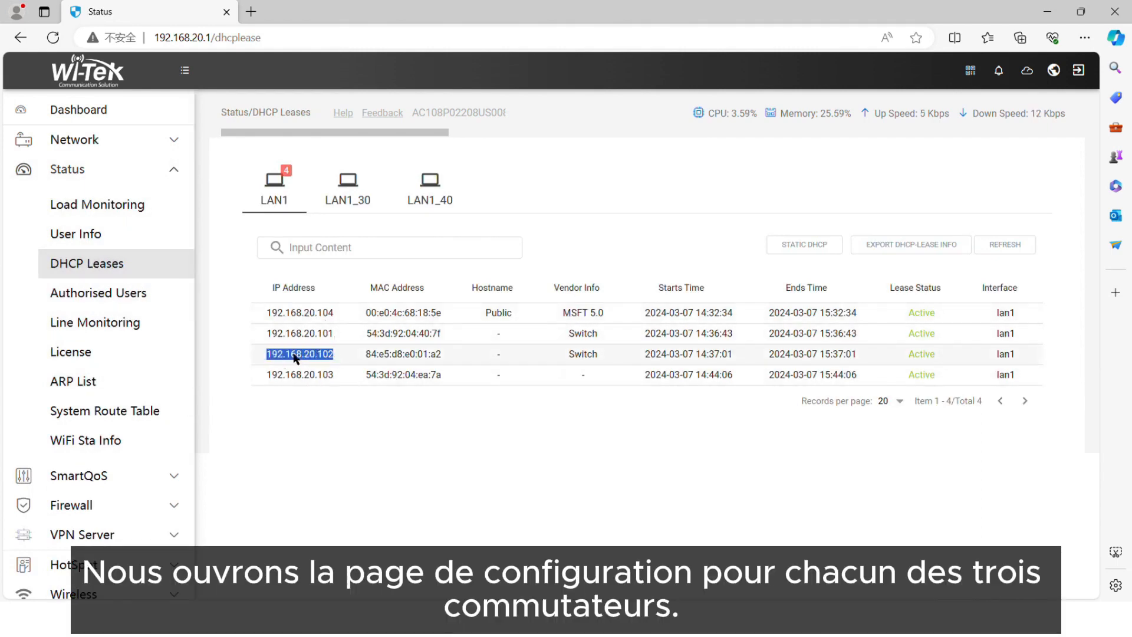
click(251, 11)
key(ctrl+v)
key(Return)
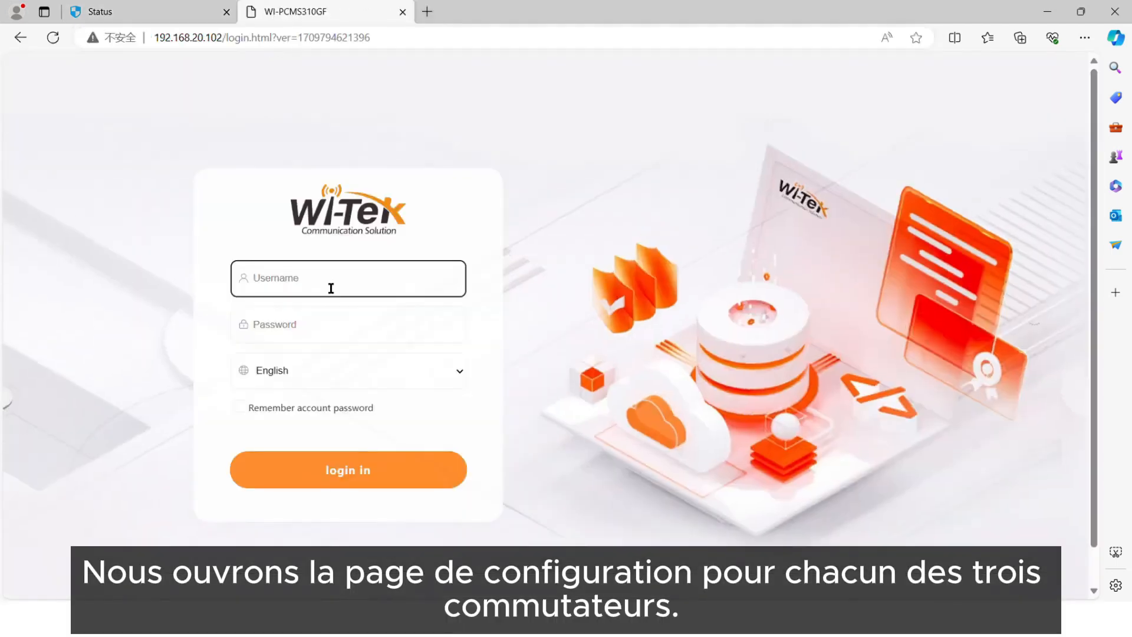
text(admin)
click(319, 339)
click(304, 280)
click(305, 334)
text(admin)
key(Return)
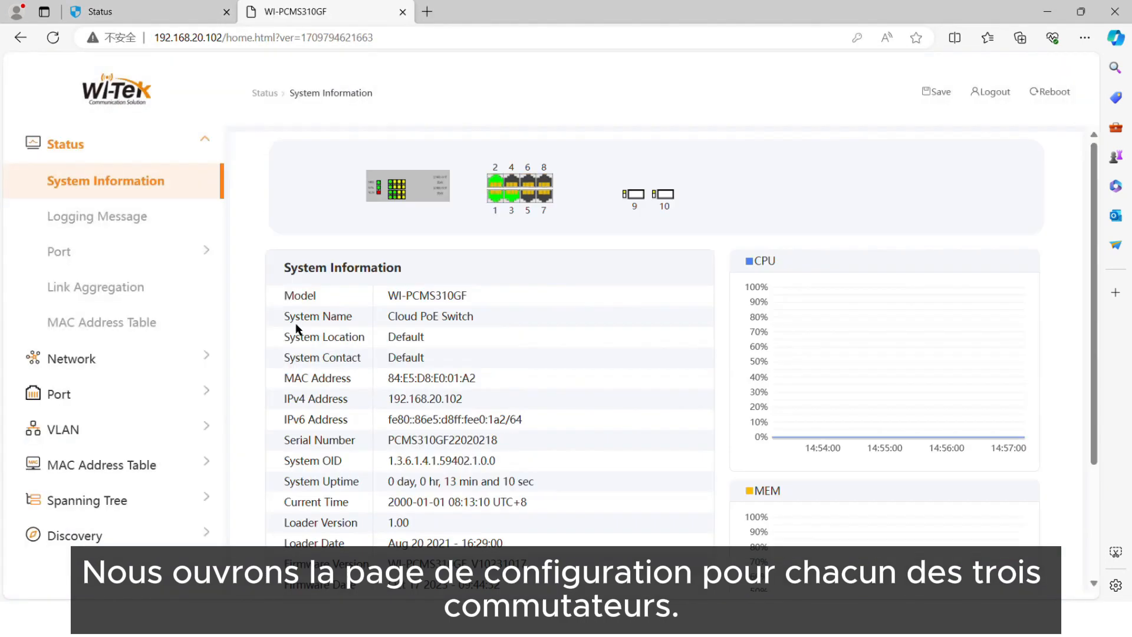
Open the switch at 192.168.20.101 in another tab and log in with the admin account
click(430, 12)
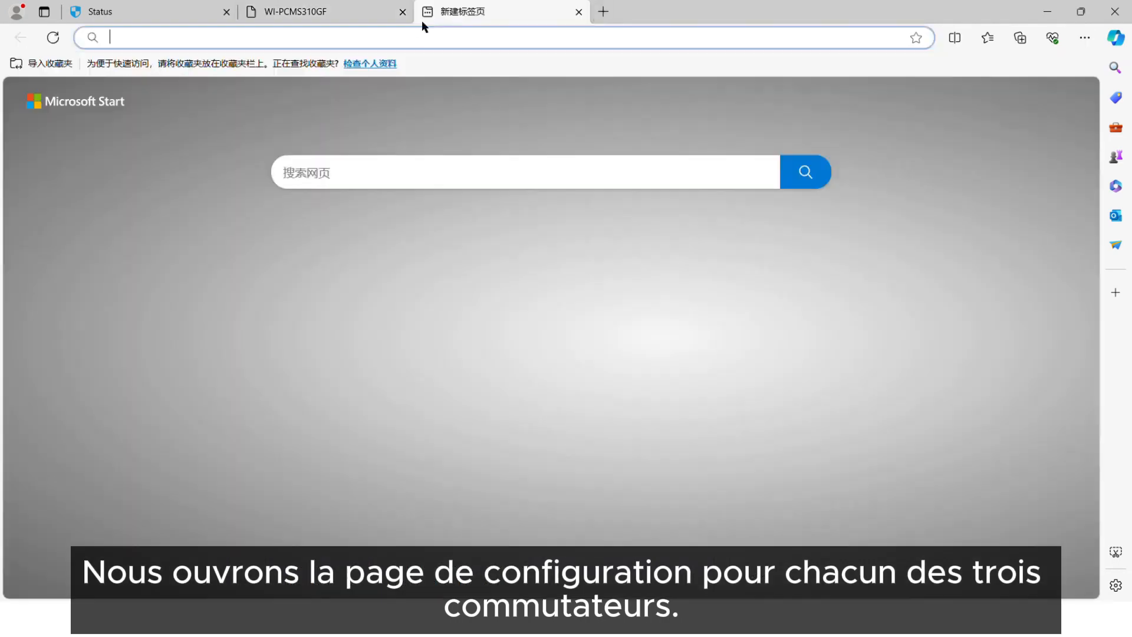
click(161, 7)
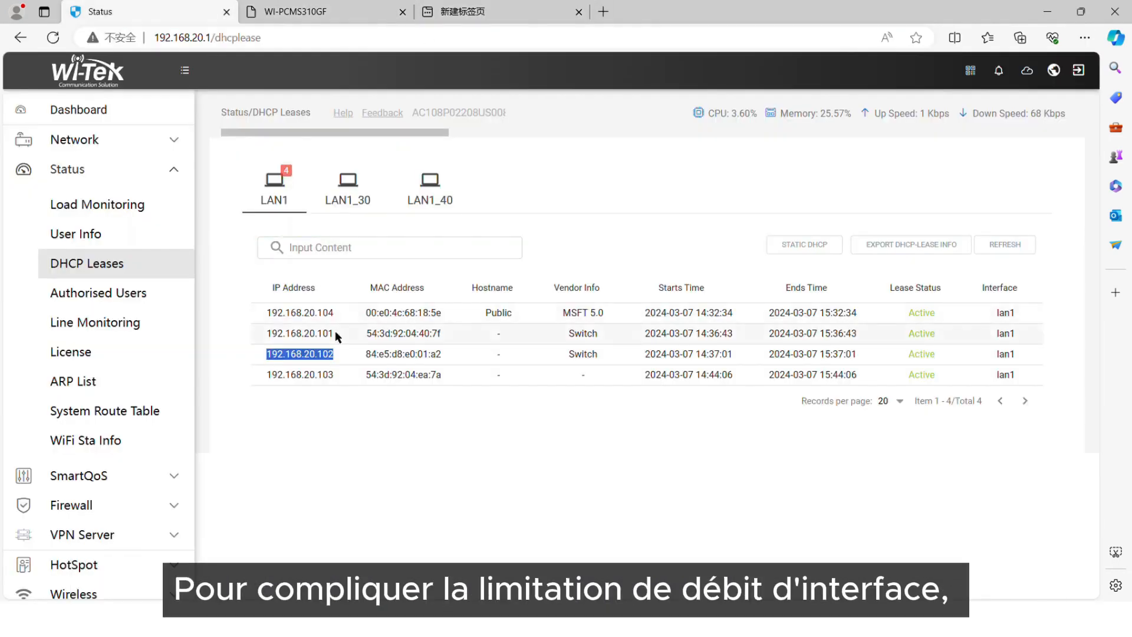
click(448, 6)
key(ctrl+v)
key(Return)
click(341, 282)
text(admin)
click(311, 328)
text(•dmin)
click(312, 455)
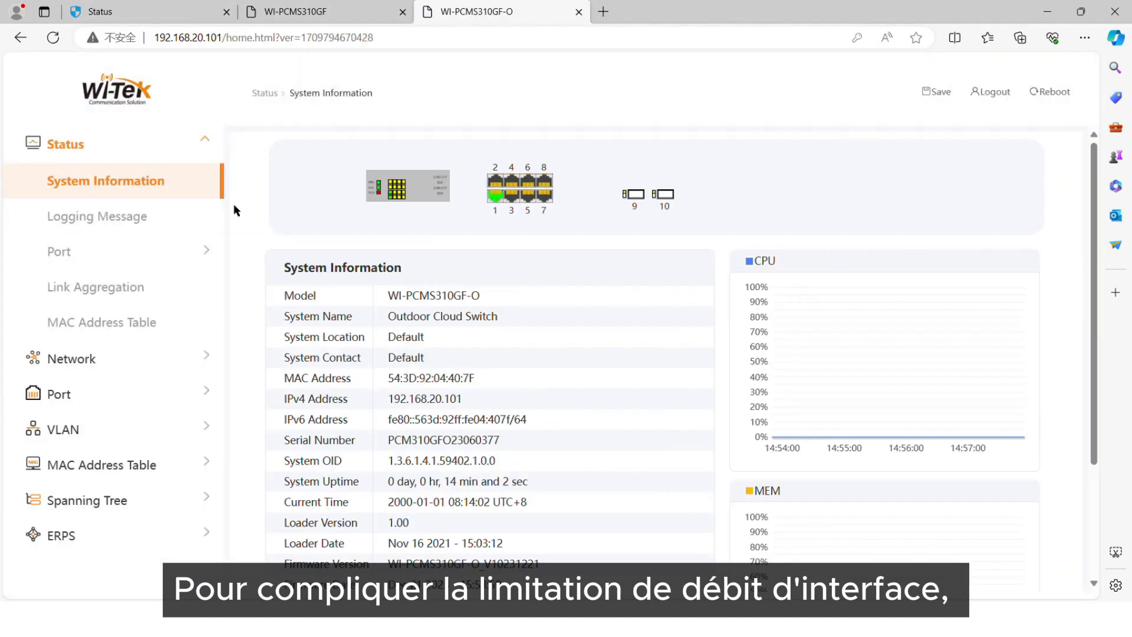
Copy 192.168.20.103 from DHCP Leases, open it in a new tab, and submit the login
click(603, 11)
click(199, 8)
drag(336, 377, 259, 384)
key(ctrl+c)
click(679, 12)
key(ctrl+v)
key(Return)
click(468, 407)
text(admin)
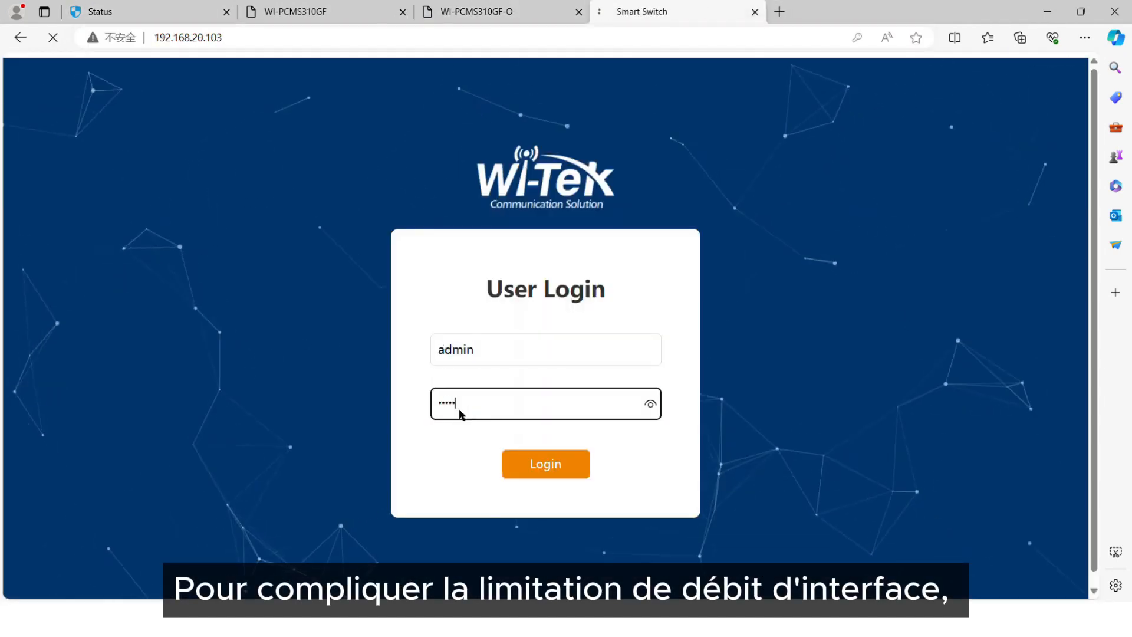
key(Return)
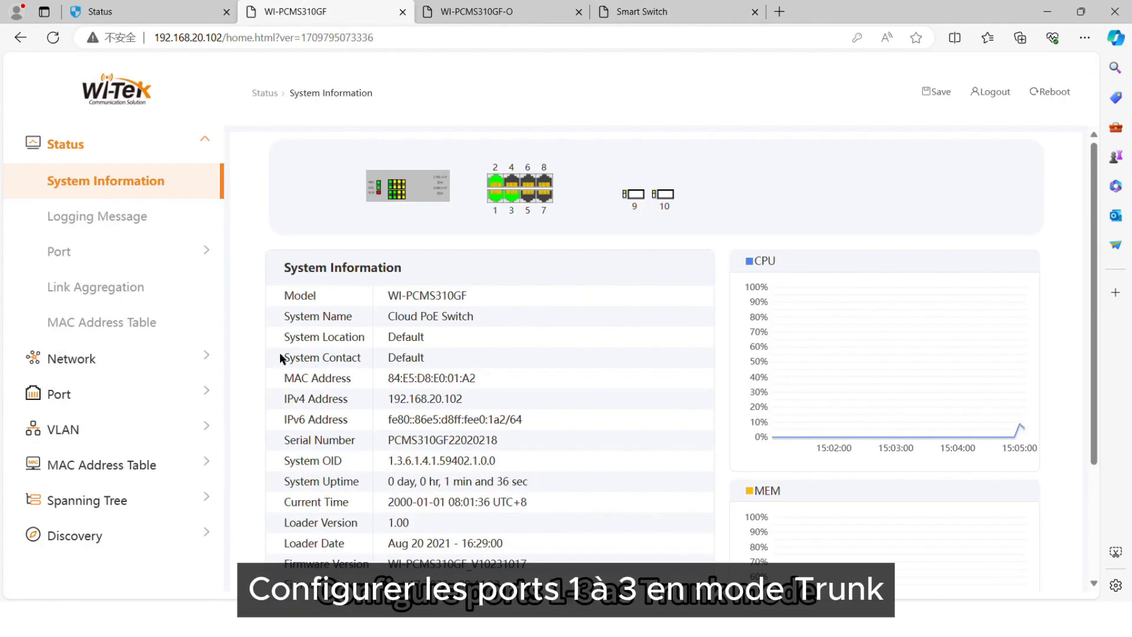
Create VLANs 30 and 40 on the WI-PCMS310GF switch
click(132, 431)
scroll(348, 231, down, 5)
click(333, 260)
click(391, 219)
scroll(348, 254, down, 4)
click(331, 266)
click(391, 219)
click(312, 324)
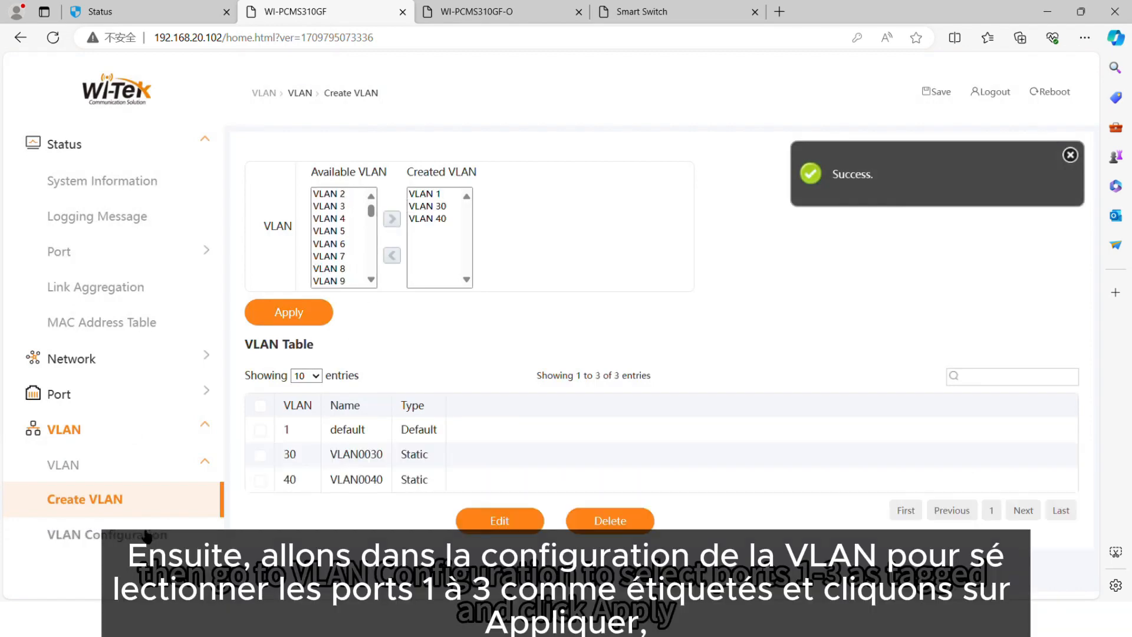
Make GE2 and GE3 tagged members of VLAN0030 and apply
click(147, 534)
click(302, 174)
click(297, 204)
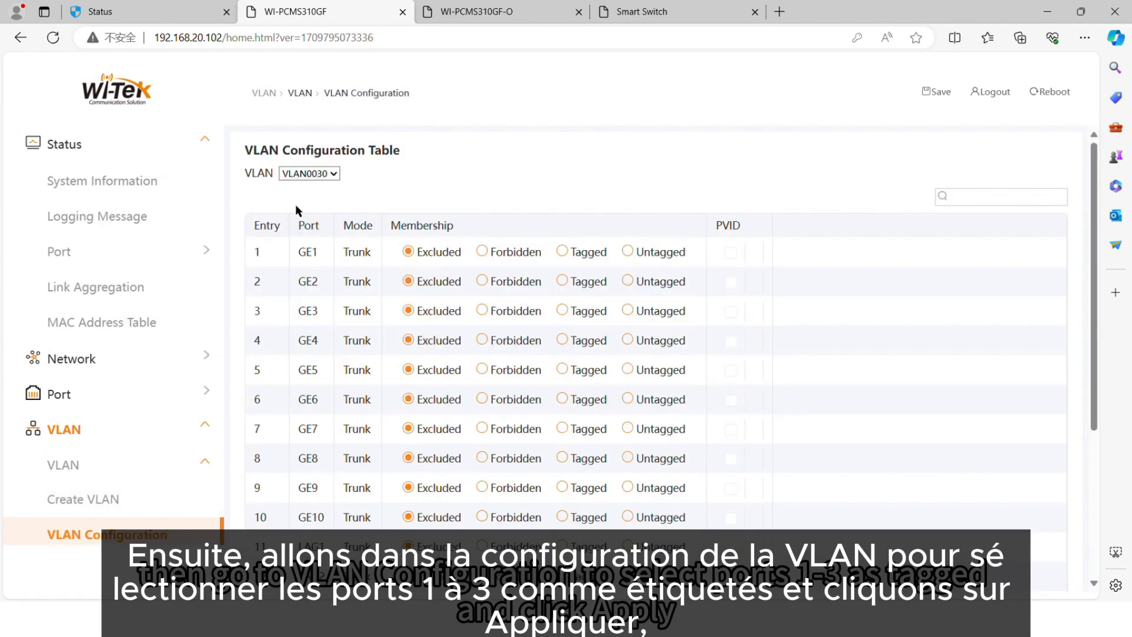
click(562, 282)
click(562, 311)
scroll(534, 433, down, 4)
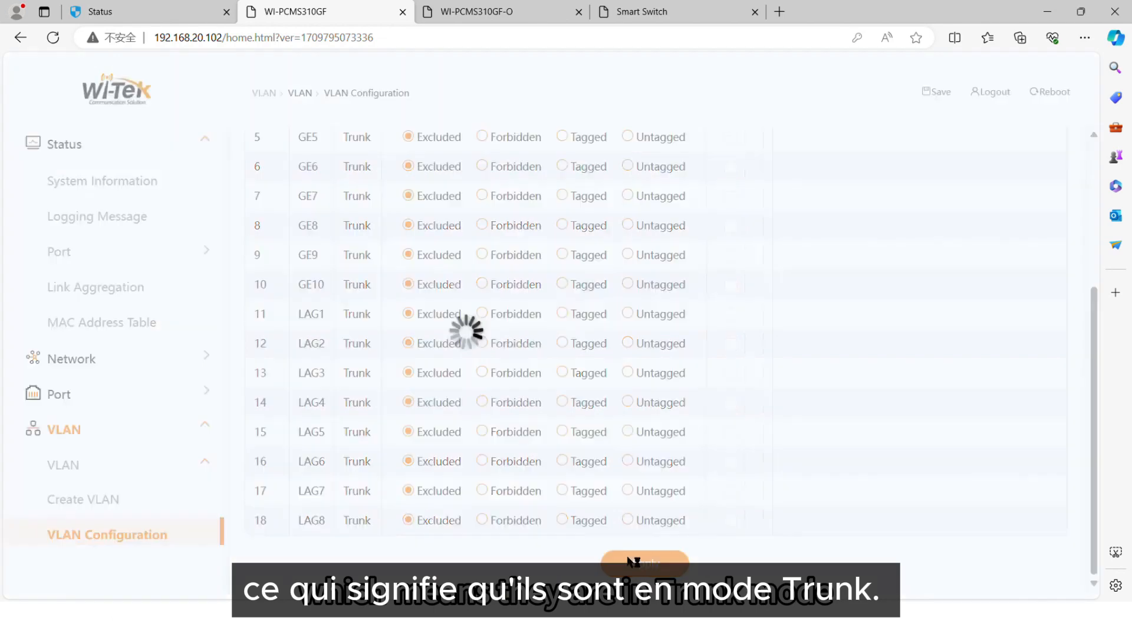
click(632, 562)
Make GE3 a tagged member of VLAN0040 and apply
click(309, 174)
click(324, 204)
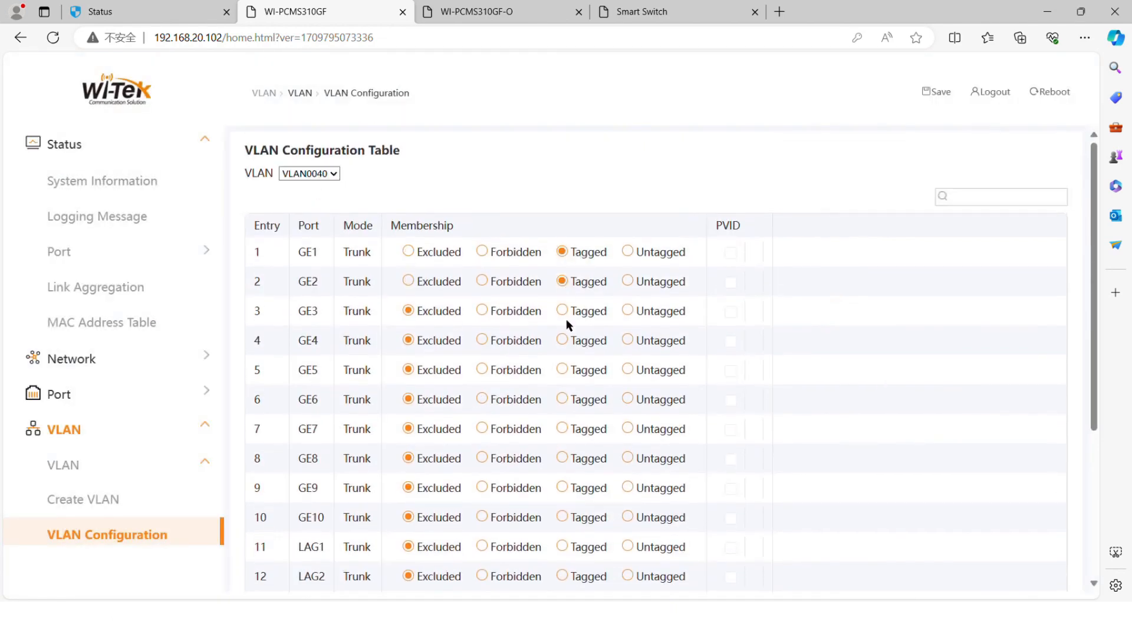
click(562, 311)
scroll(566, 354, down, 4)
click(640, 567)
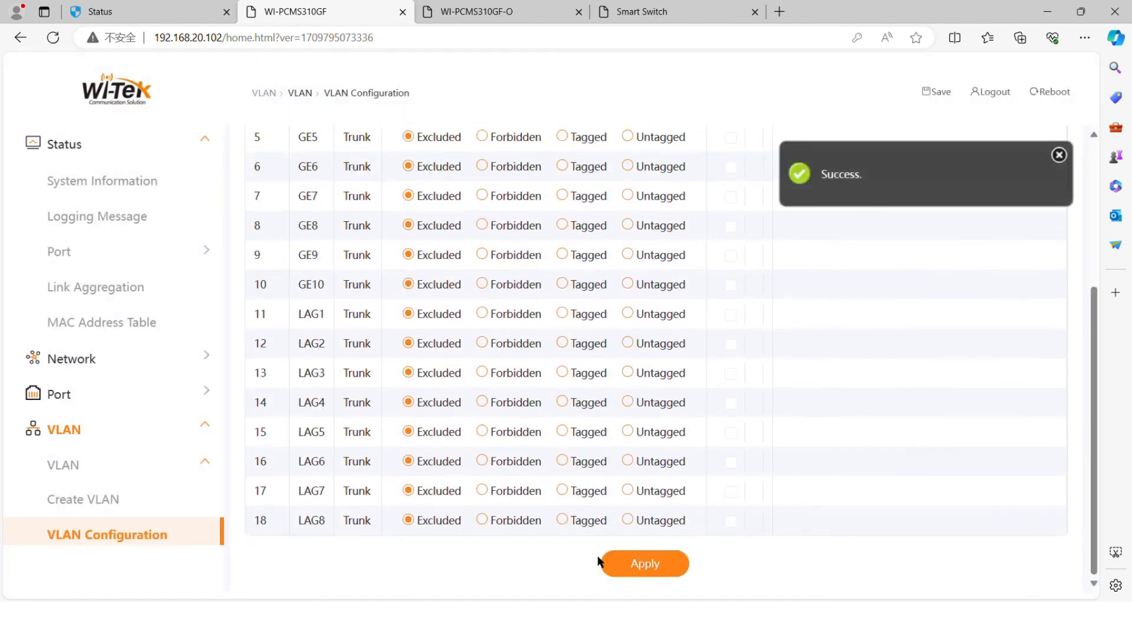
click(480, 10)
Create VLANs 30 and 40 on the WI-PCMS310GF-O switch
click(138, 435)
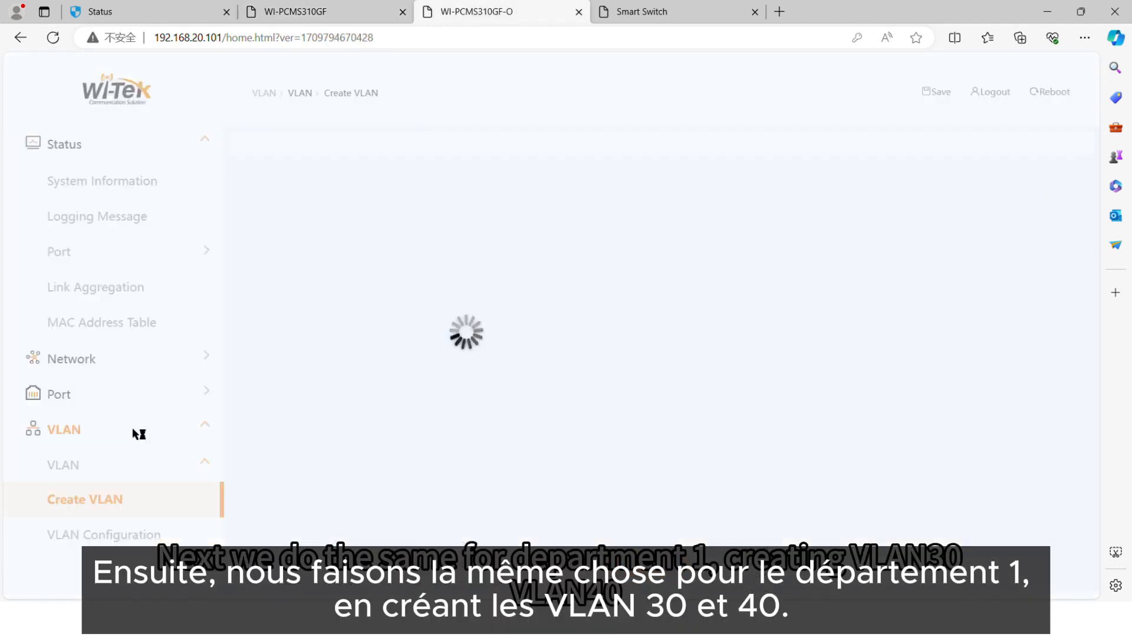
scroll(348, 275, down, 1)
scroll(348, 275, down, 6)
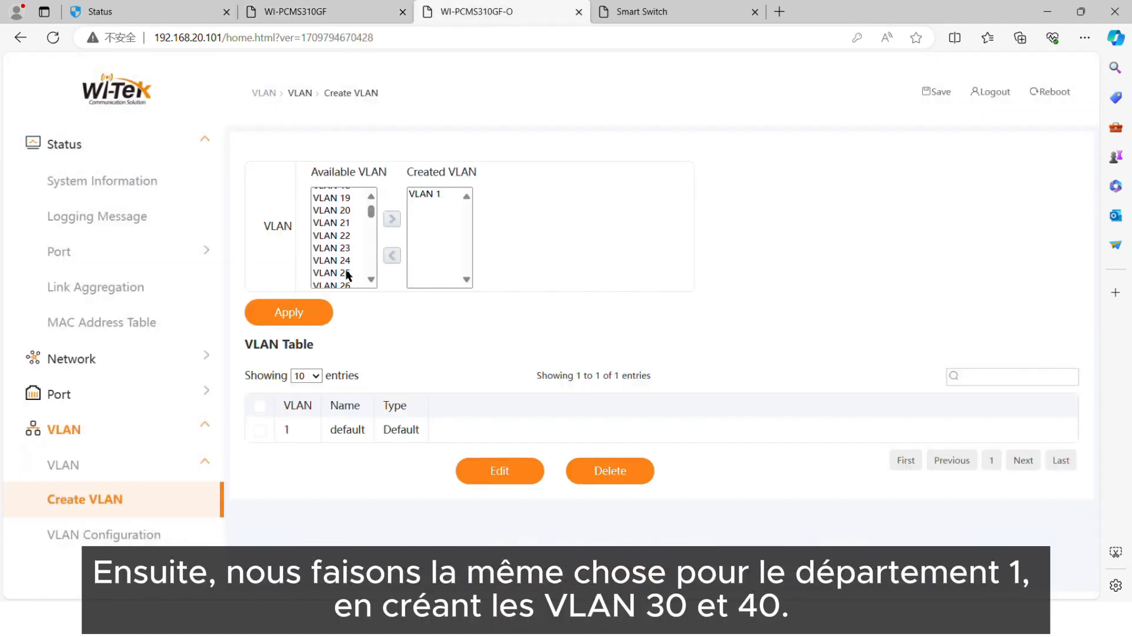
click(346, 273)
click(392, 219)
scroll(360, 259, down, 3)
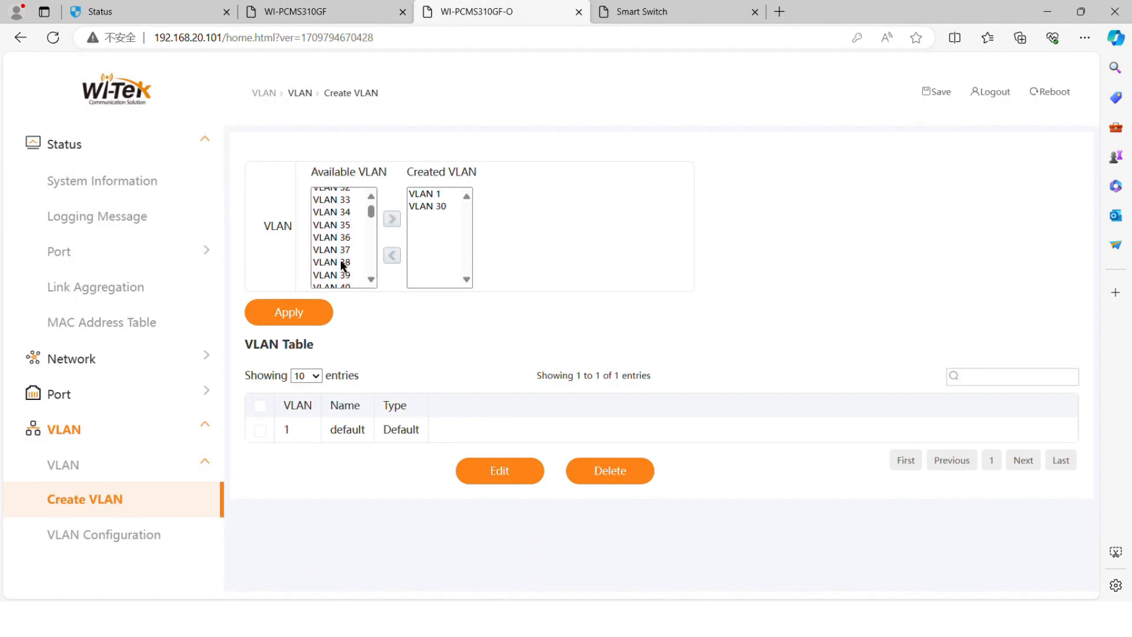
click(342, 266)
click(392, 219)
click(310, 313)
Set VLAN0030 with GE1 tagged and GE2–GE10 untagged, and apply
click(130, 534)
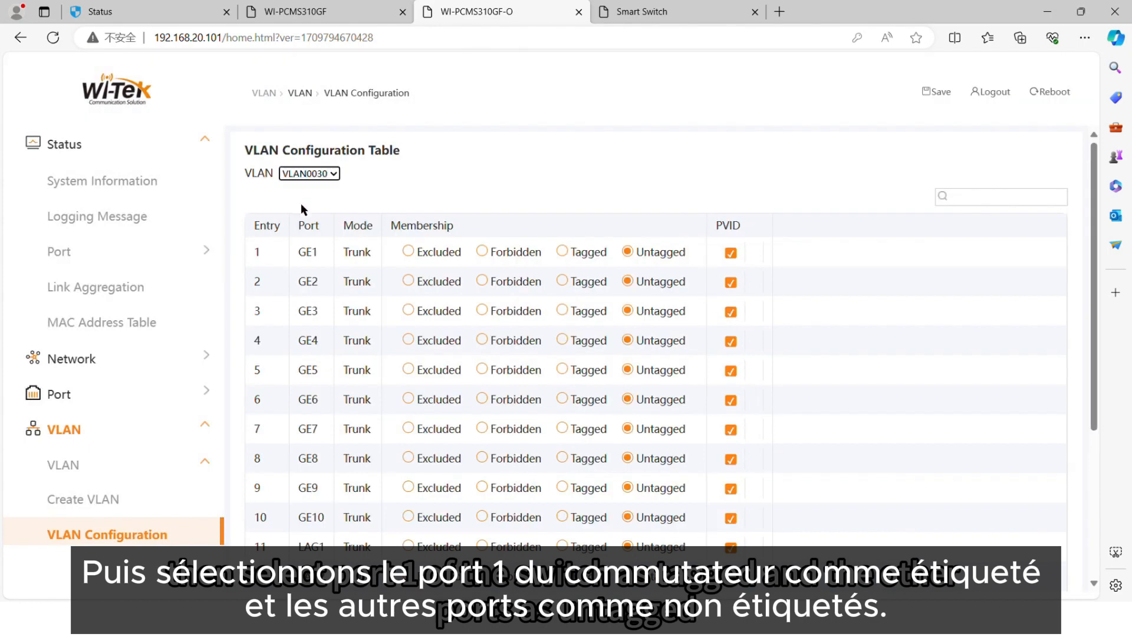
click(300, 204)
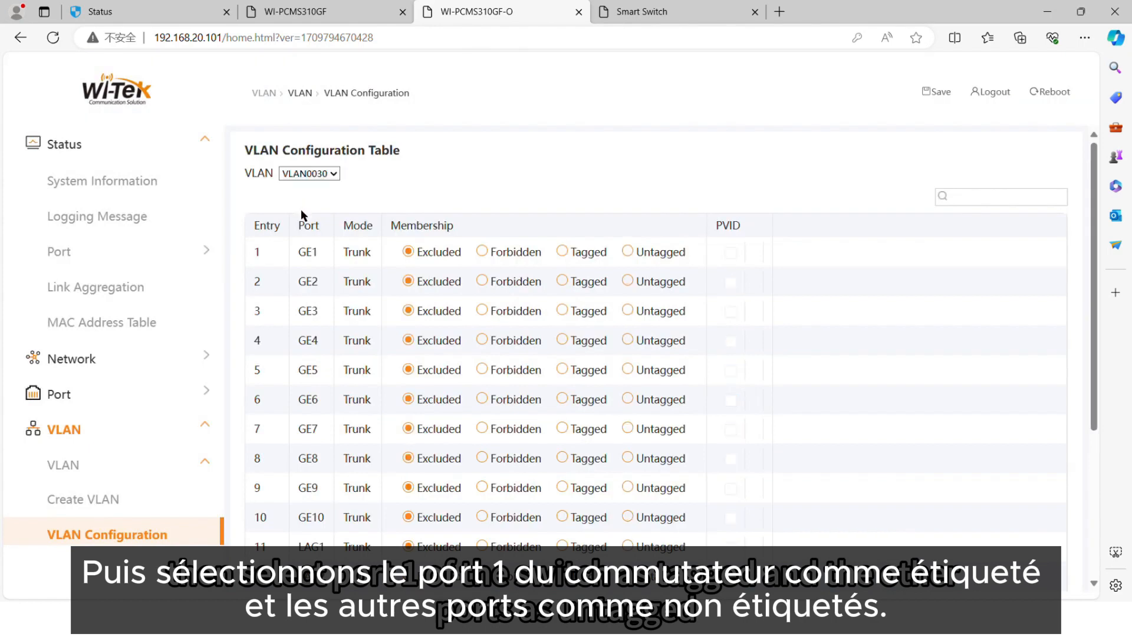
click(562, 252)
click(627, 281)
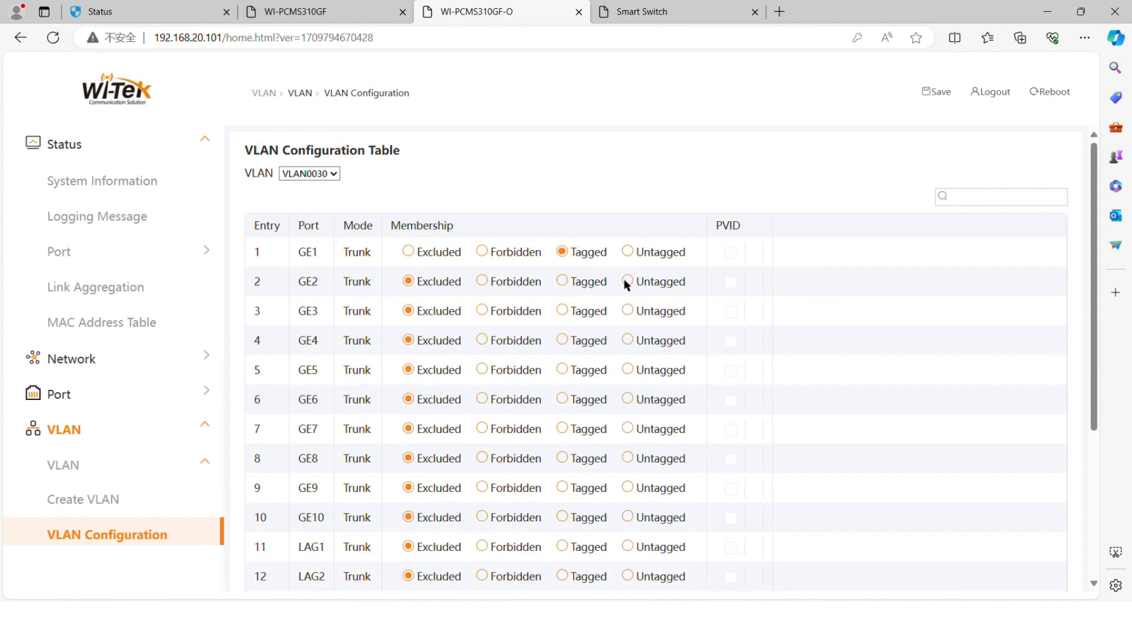
click(627, 311)
click(627, 341)
click(628, 369)
click(628, 399)
click(627, 429)
click(627, 458)
click(627, 488)
click(628, 518)
scroll(556, 511, down, 4)
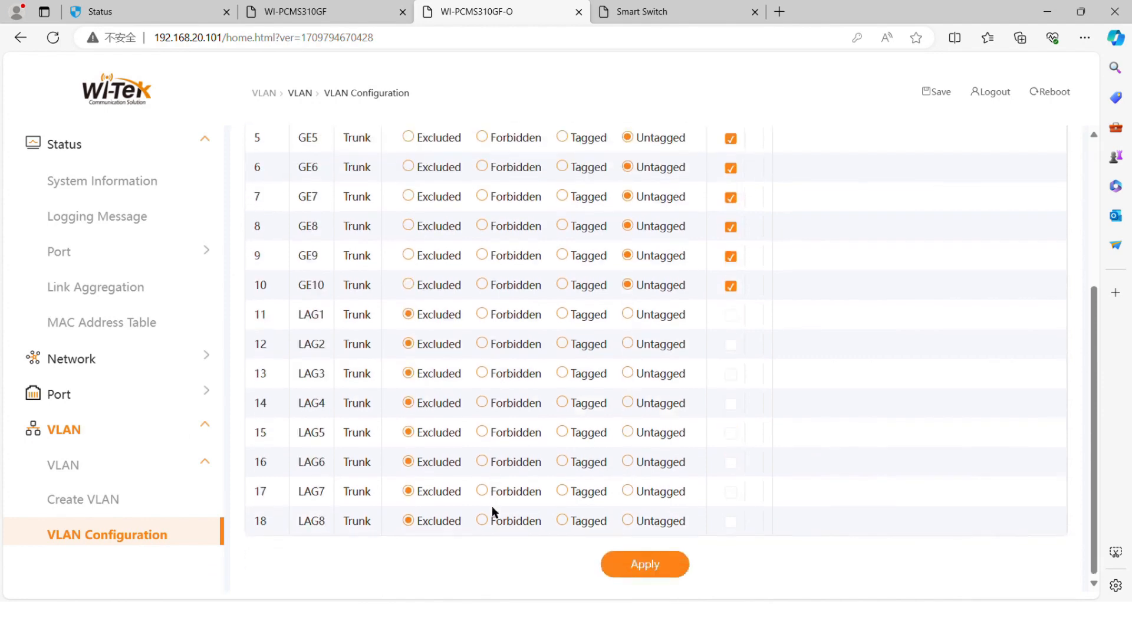
click(622, 564)
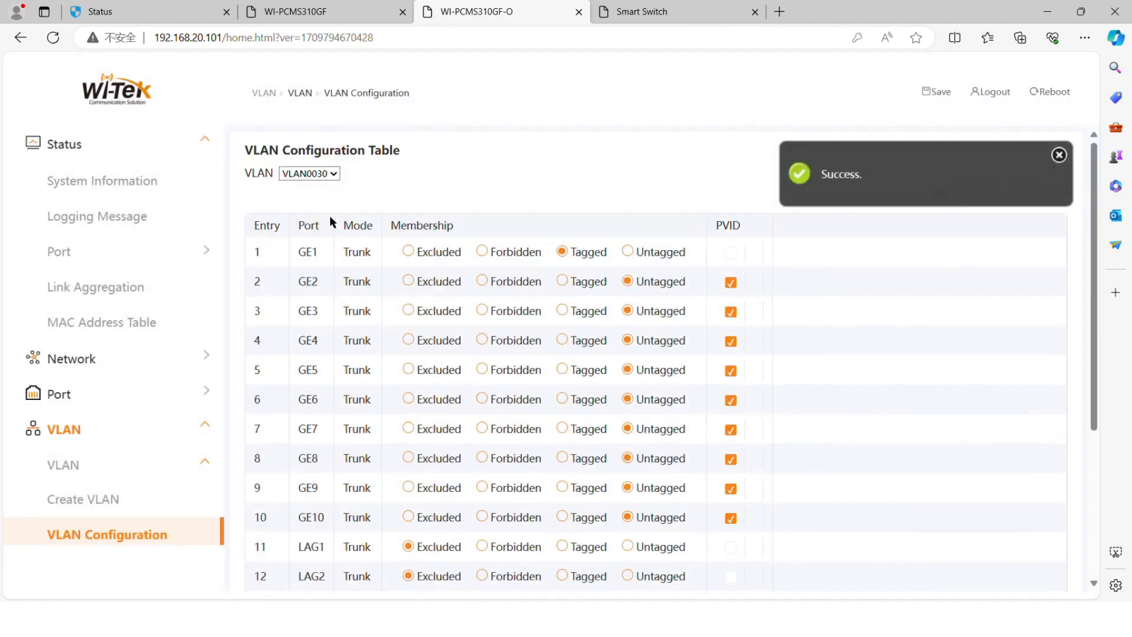
Make GE1 a tagged member of VLAN0040 and apply
click(330, 218)
click(562, 251)
scroll(592, 508, down, 4)
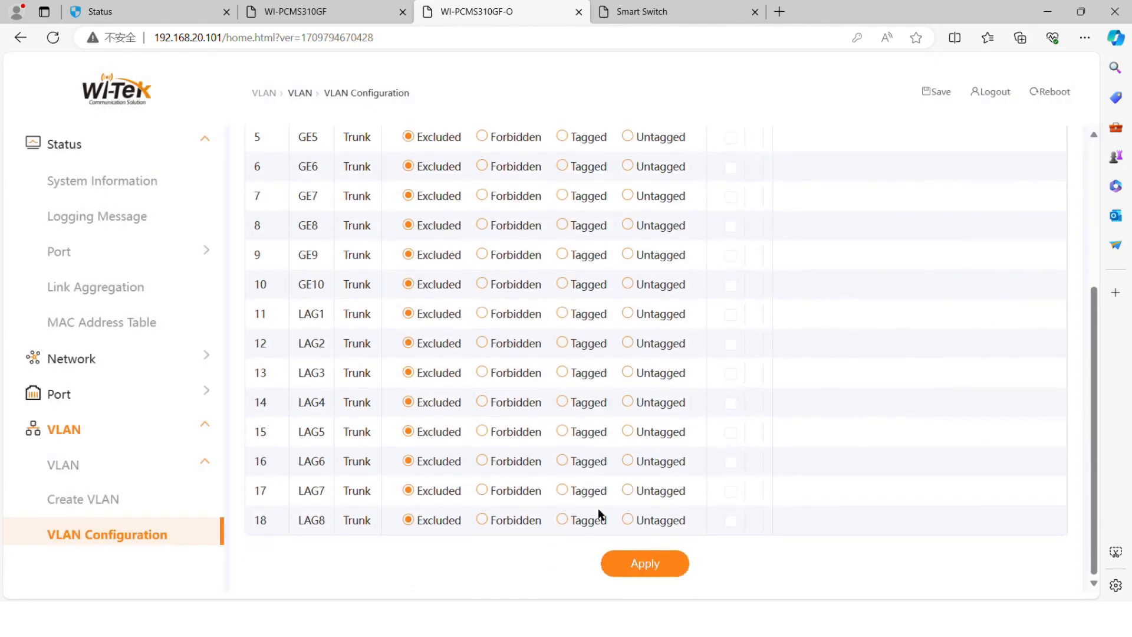
click(616, 562)
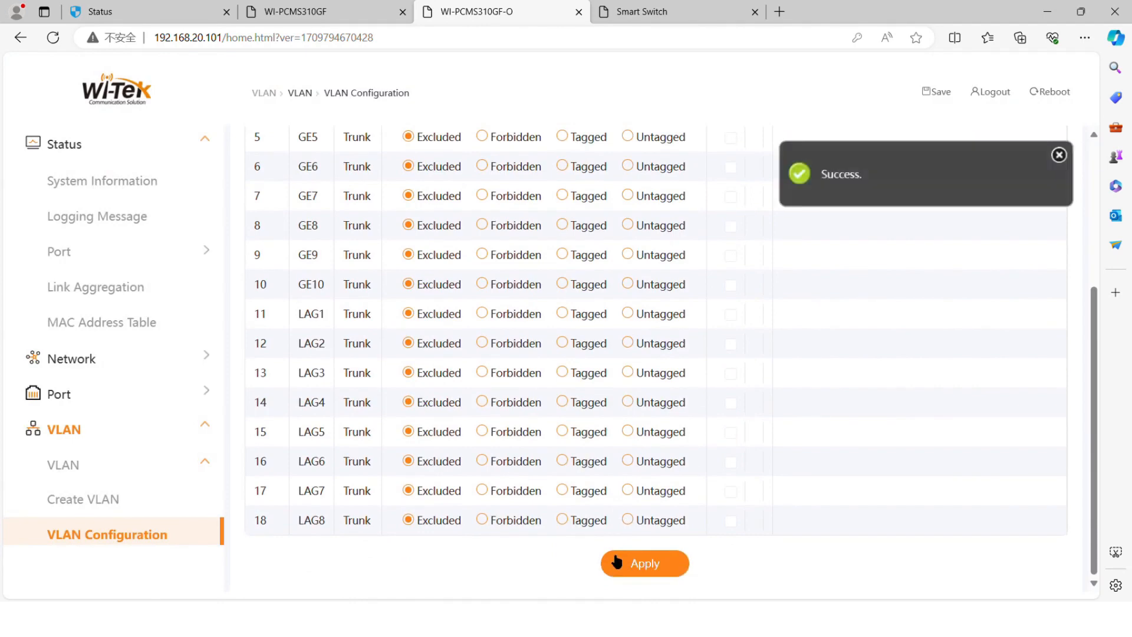
scroll(166, 519, down, 3)
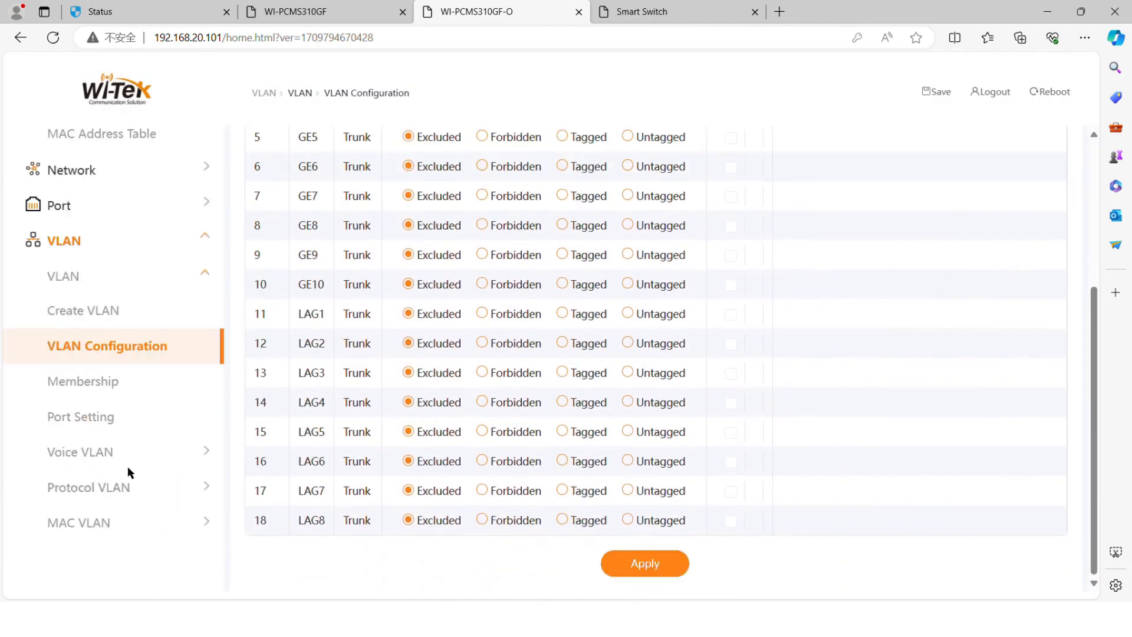
click(109, 420)
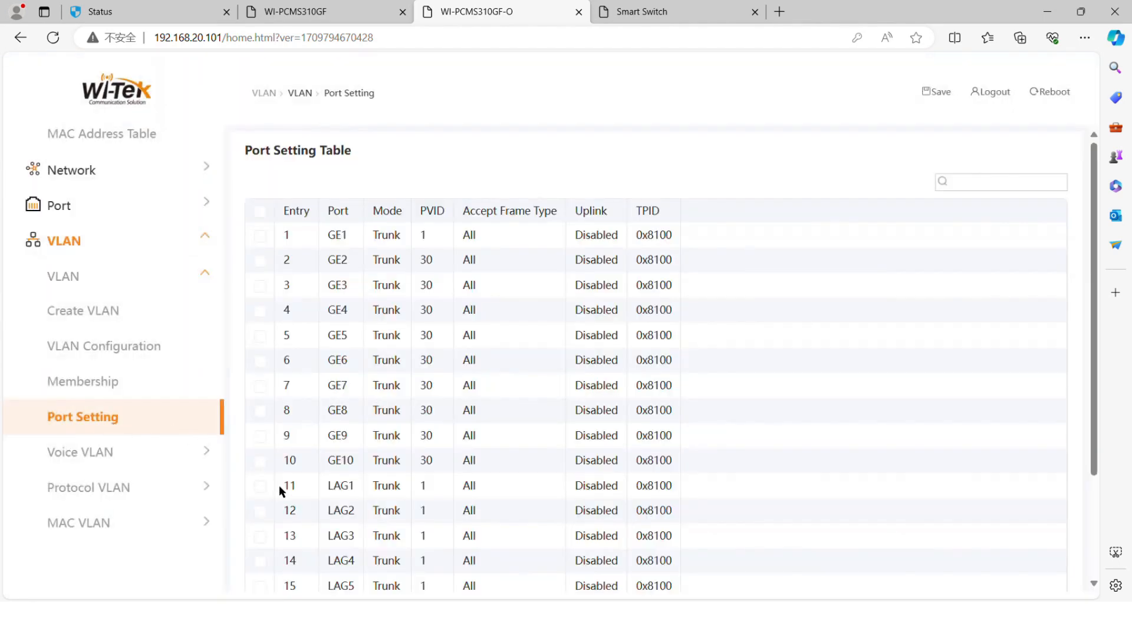
Set ports GE2–GE10 on the .101 switch to Access mode with PVID 30
click(261, 260)
click(260, 286)
click(260, 311)
click(260, 335)
click(260, 360)
click(260, 386)
click(261, 411)
click(260, 436)
click(260, 461)
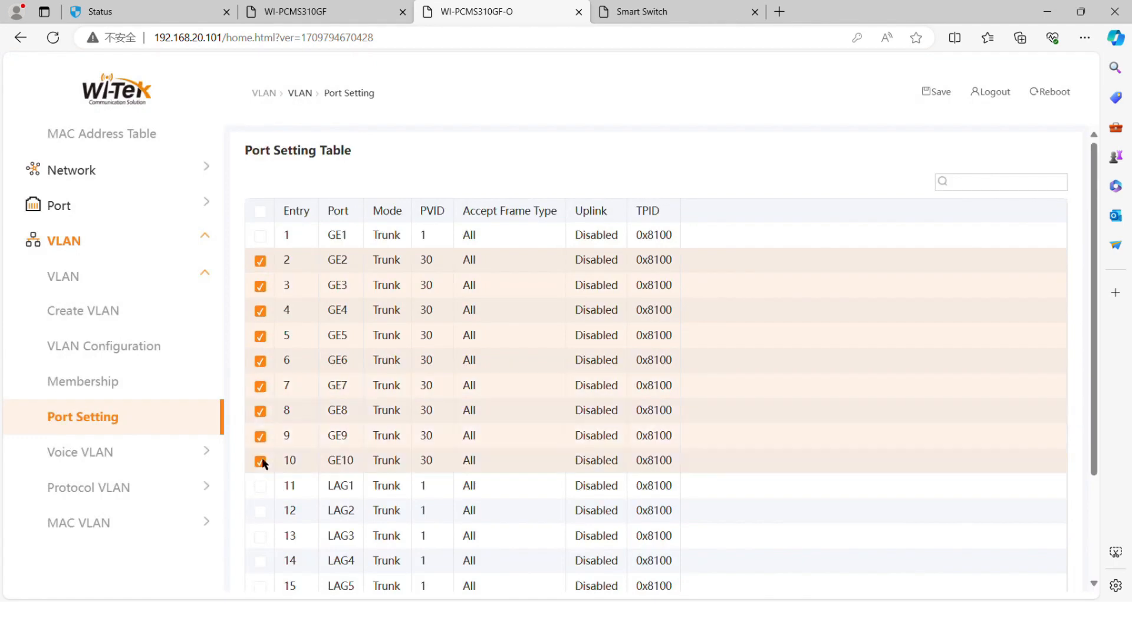
scroll(328, 434, down, 3)
click(669, 565)
click(415, 246)
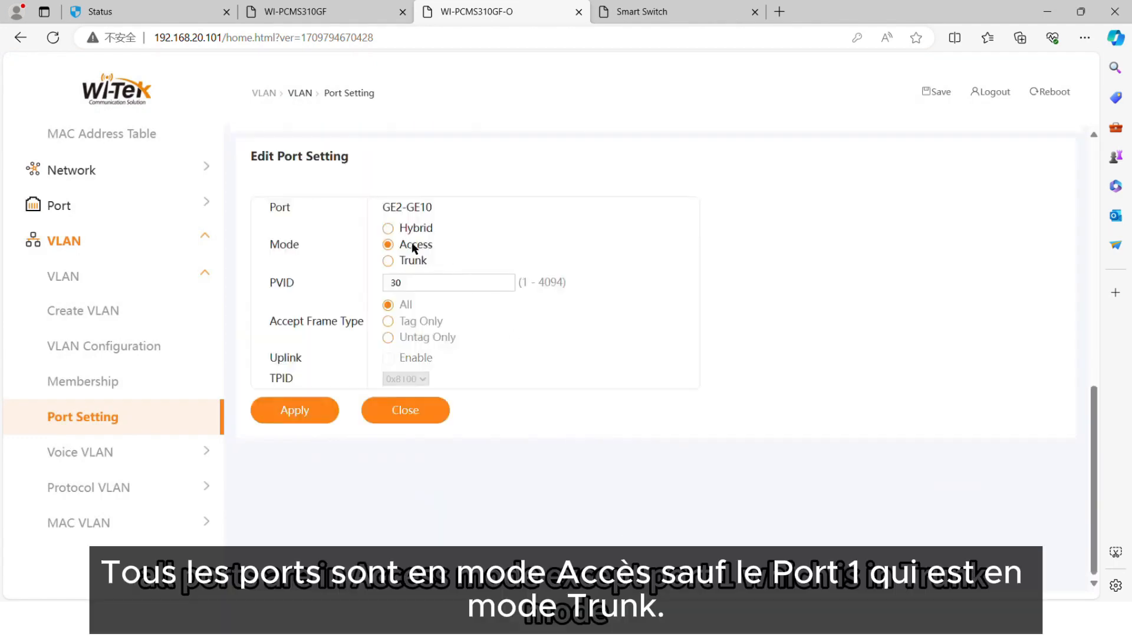
click(321, 416)
Go to the Smart Switch's interface and expand its VLAN Settings section
scroll(340, 459, down, 3)
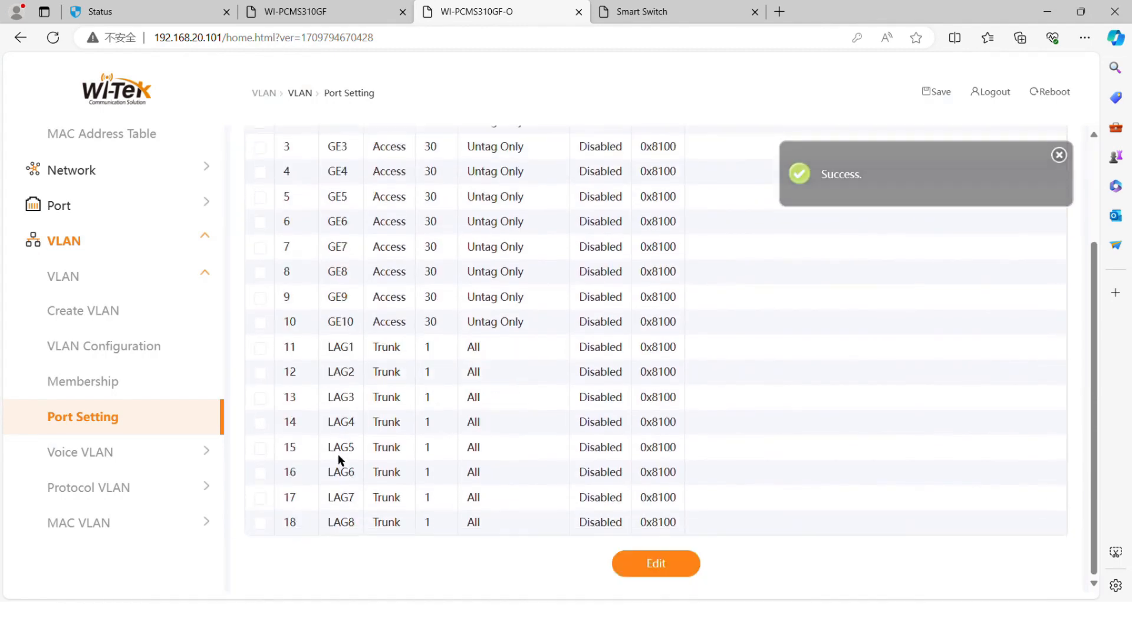
click(669, 12)
click(89, 272)
Add VLANs 30 and 40 on the VLAN Member page
click(153, 315)
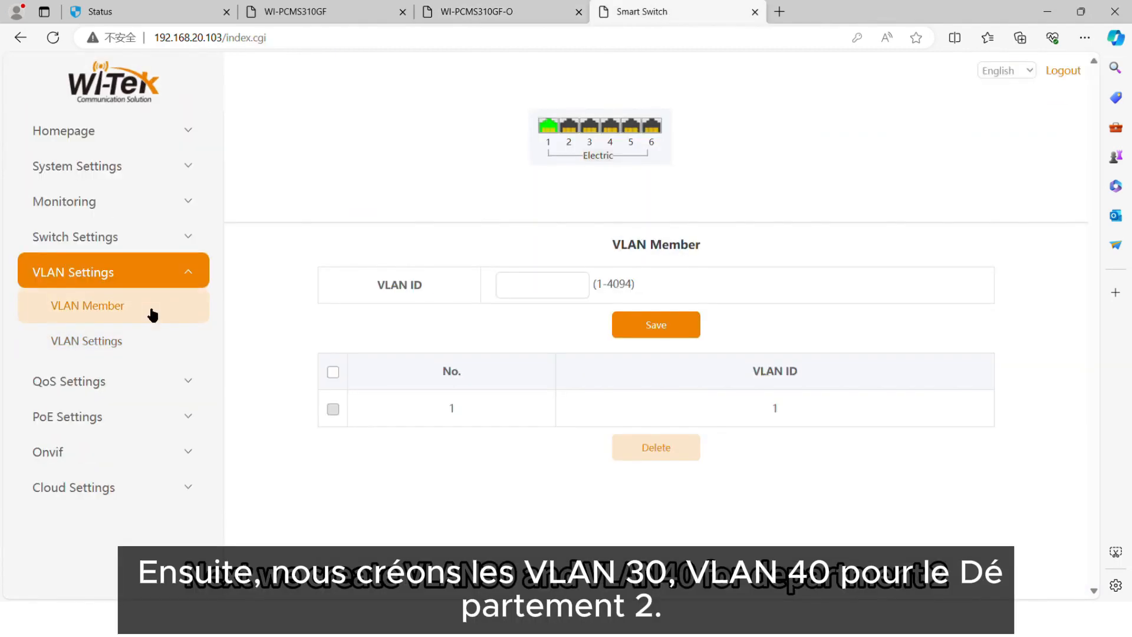
click(537, 299)
click(656, 325)
click(520, 290)
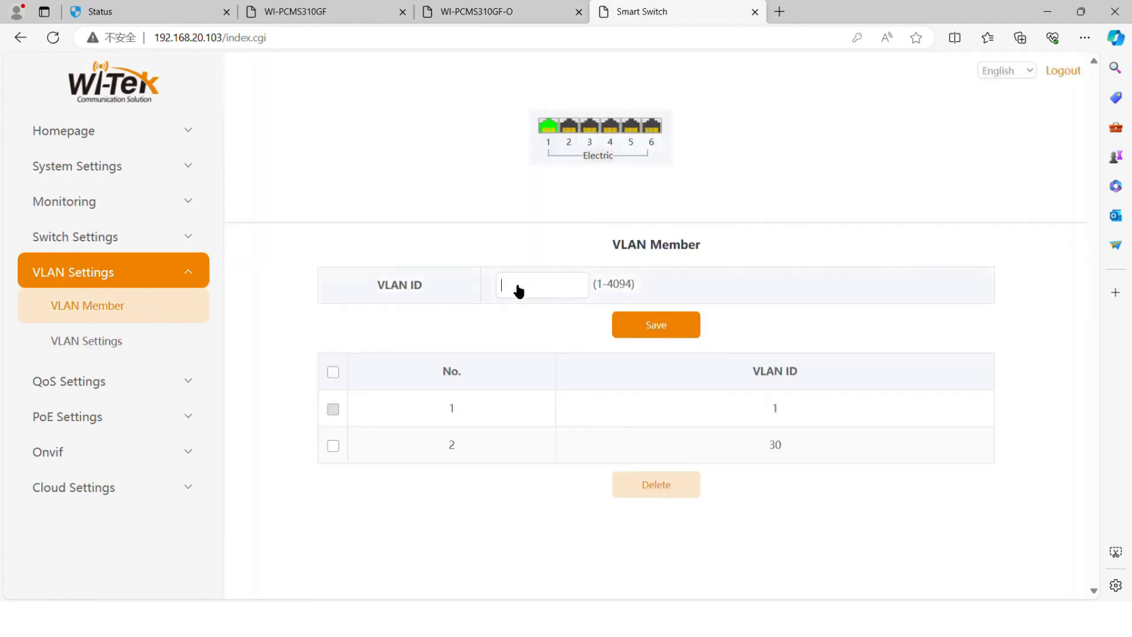
click(640, 331)
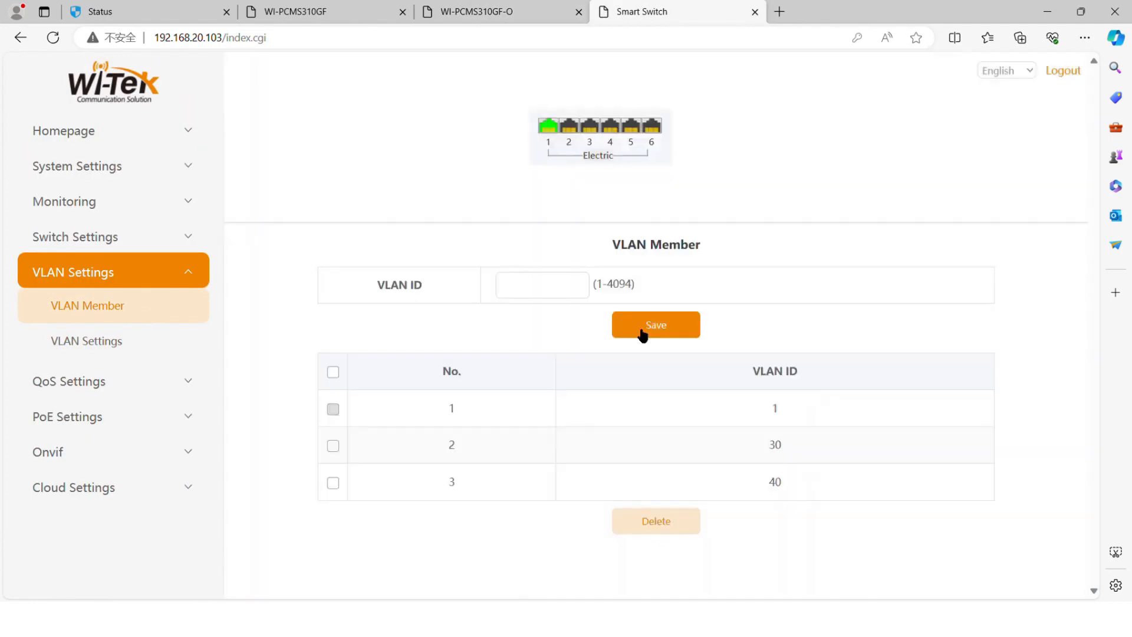
Make port 1 a trunk with native VLAN 1, permitting VLANs 30 and 40
click(86, 341)
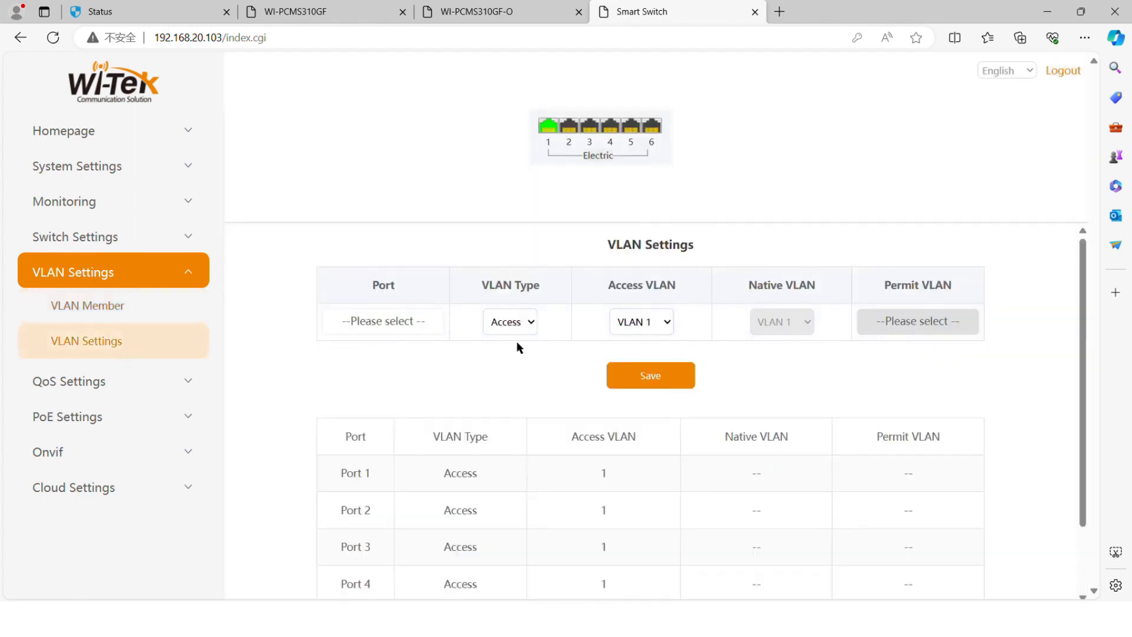
click(413, 323)
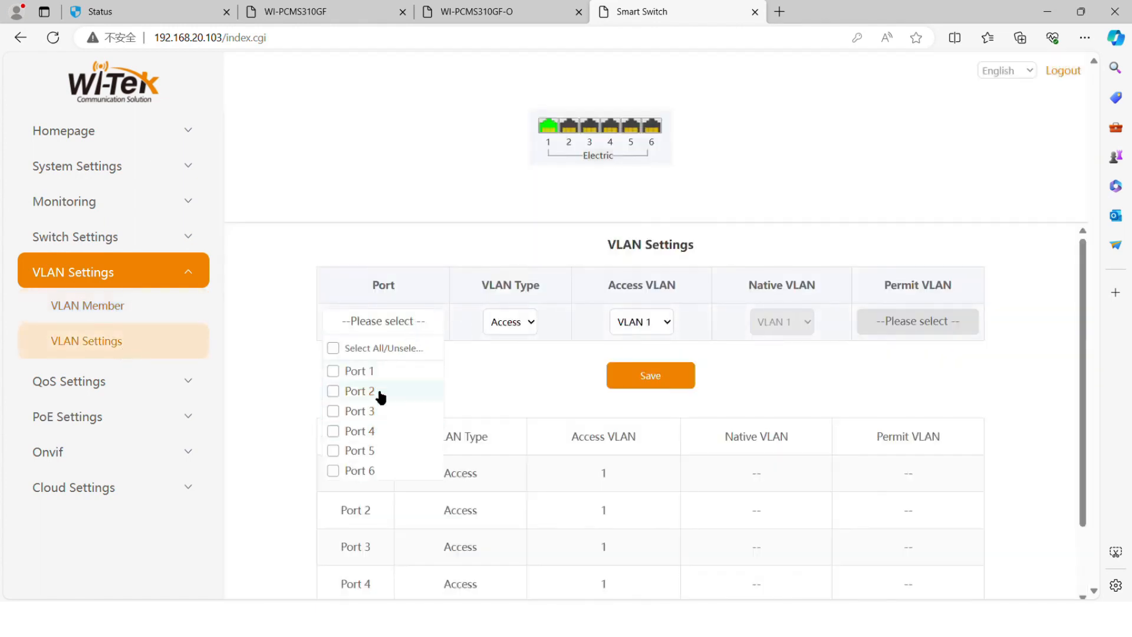
click(395, 370)
click(512, 321)
click(508, 359)
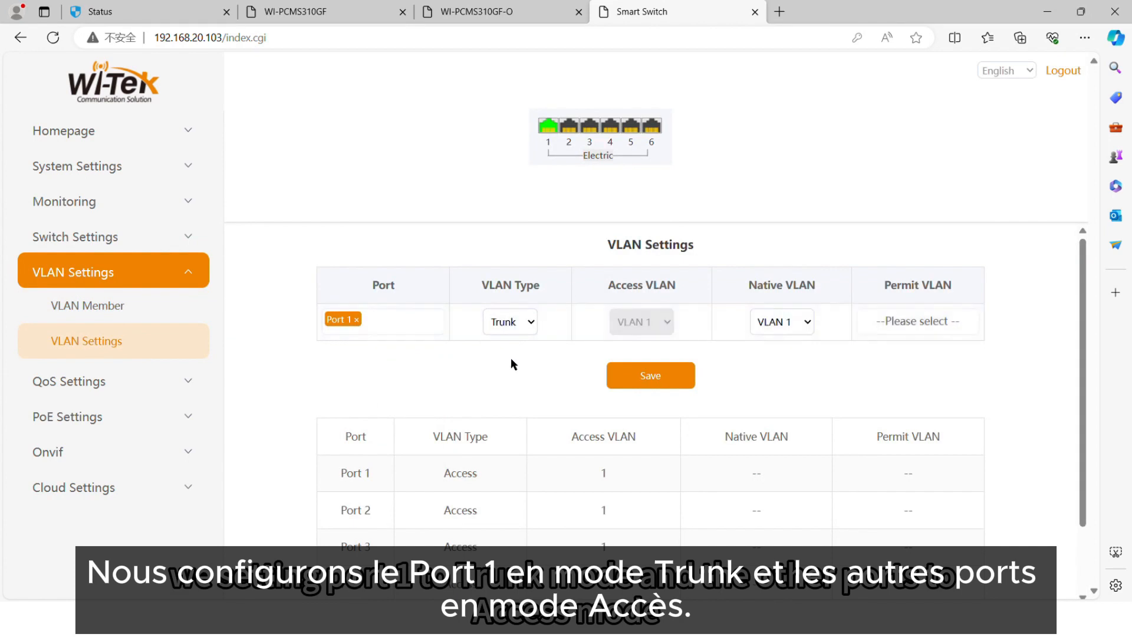
click(780, 362)
click(777, 346)
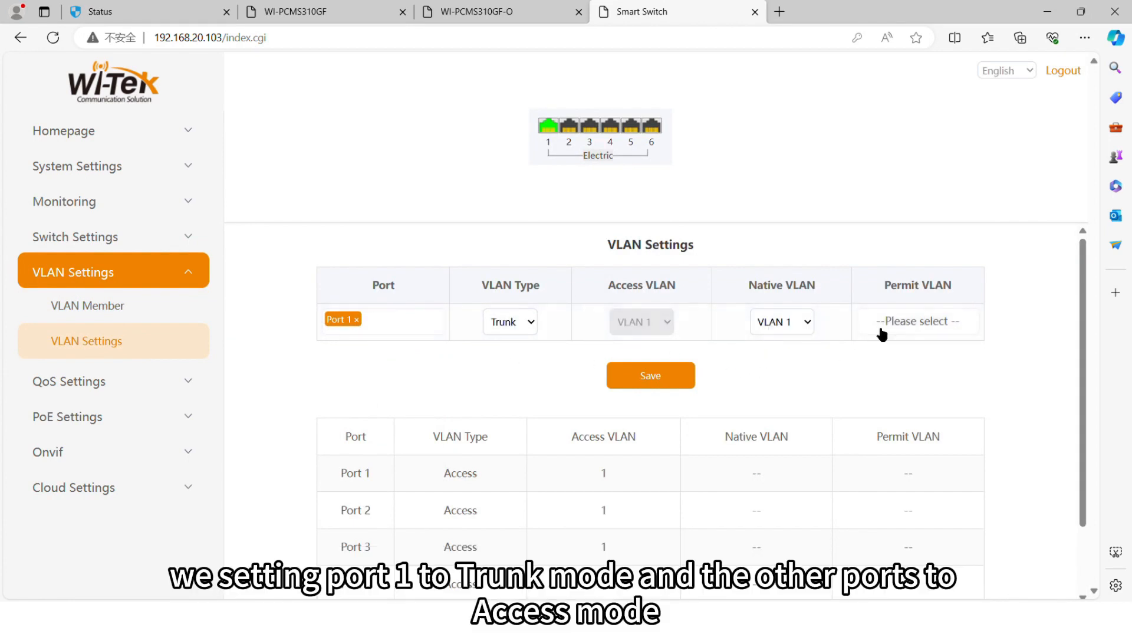
click(895, 322)
click(900, 391)
click(900, 411)
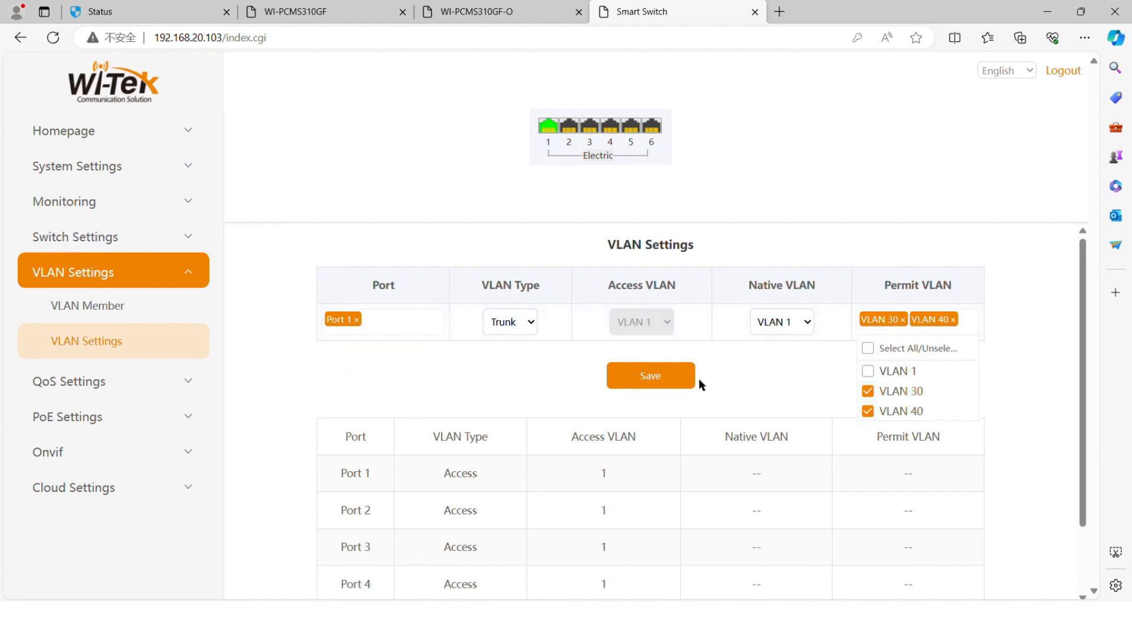
click(678, 386)
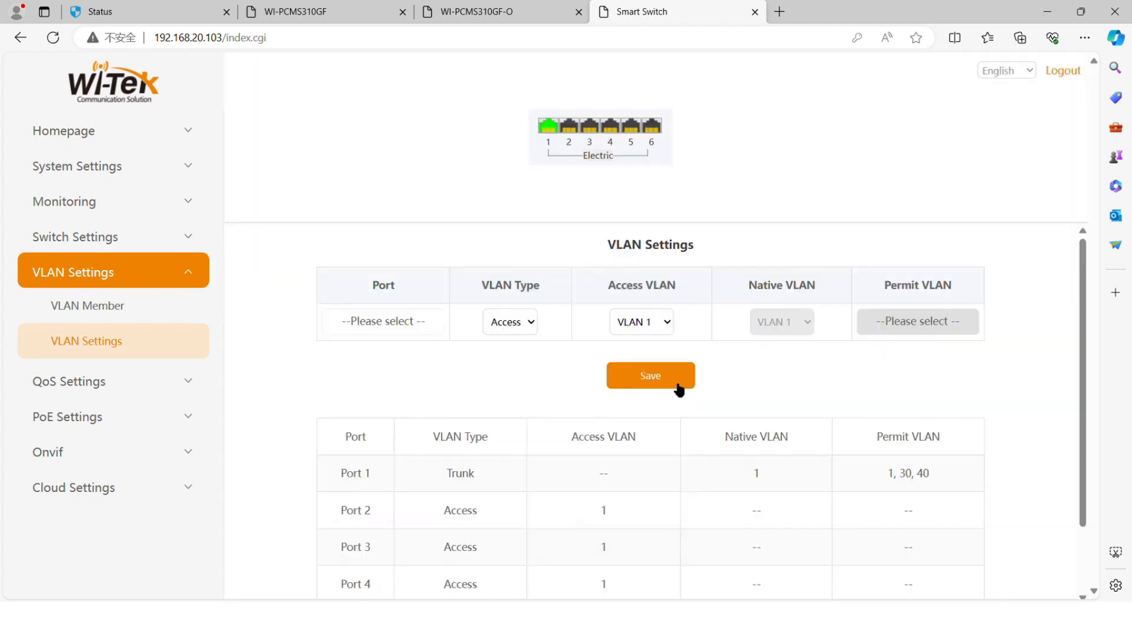
Assign ports 2–6 to access VLAN 40 and save
click(405, 322)
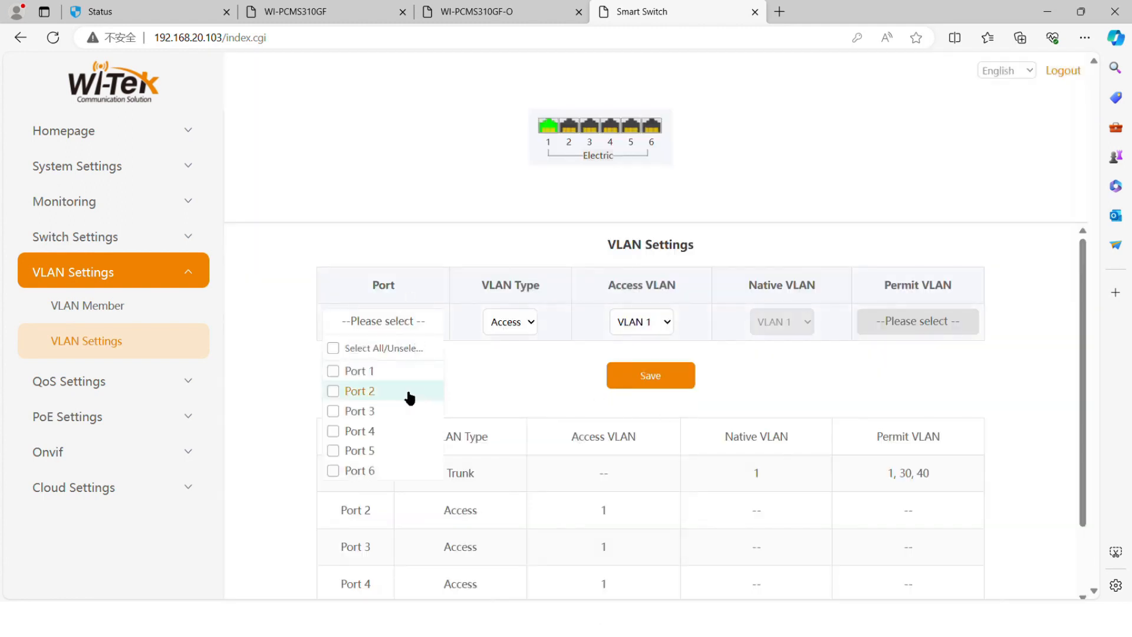
click(410, 392)
click(407, 411)
click(406, 431)
click(404, 451)
click(400, 479)
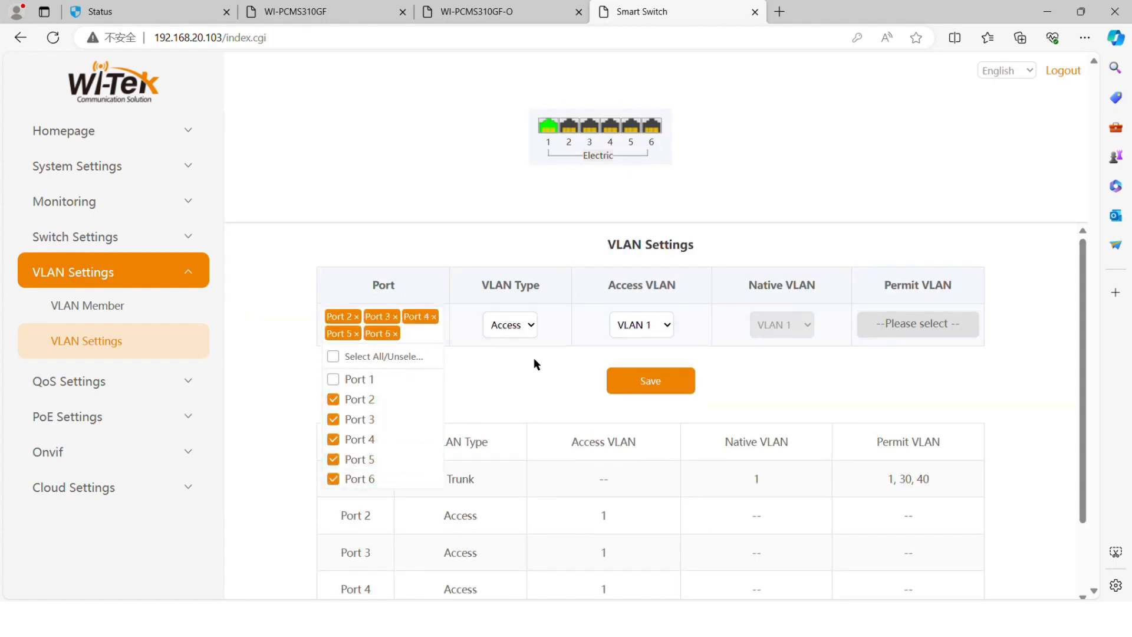
click(525, 364)
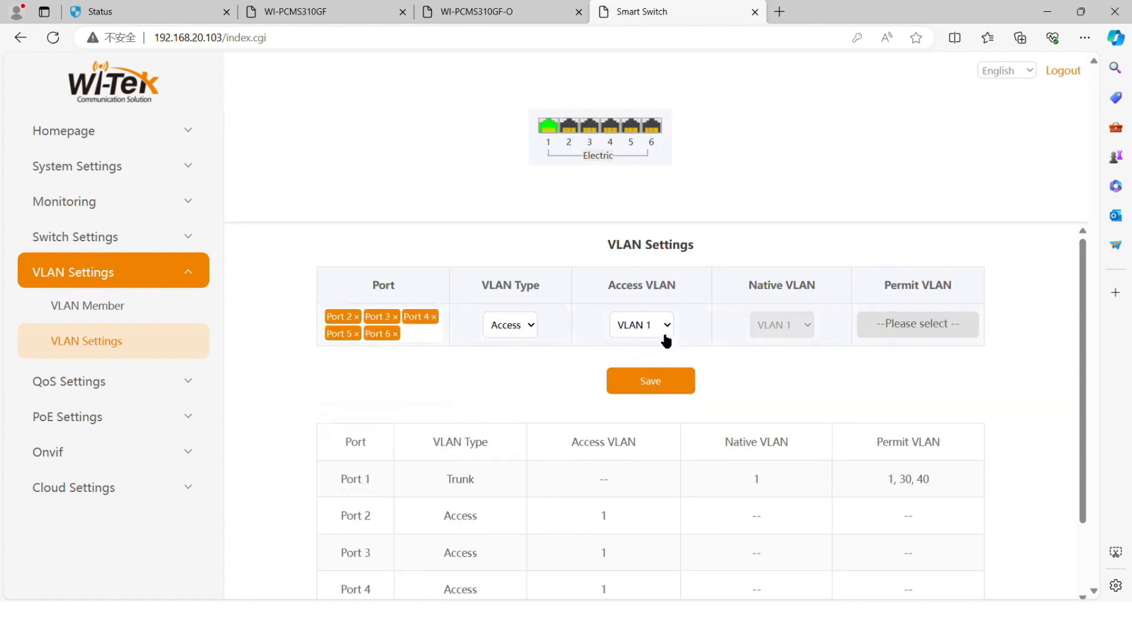
click(657, 374)
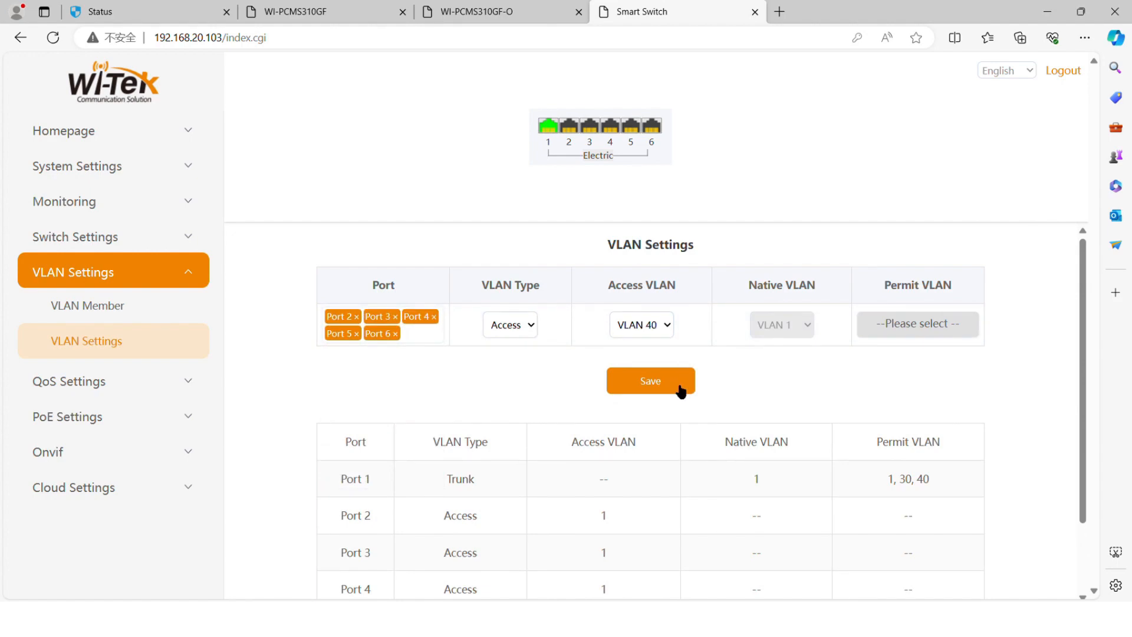
click(680, 390)
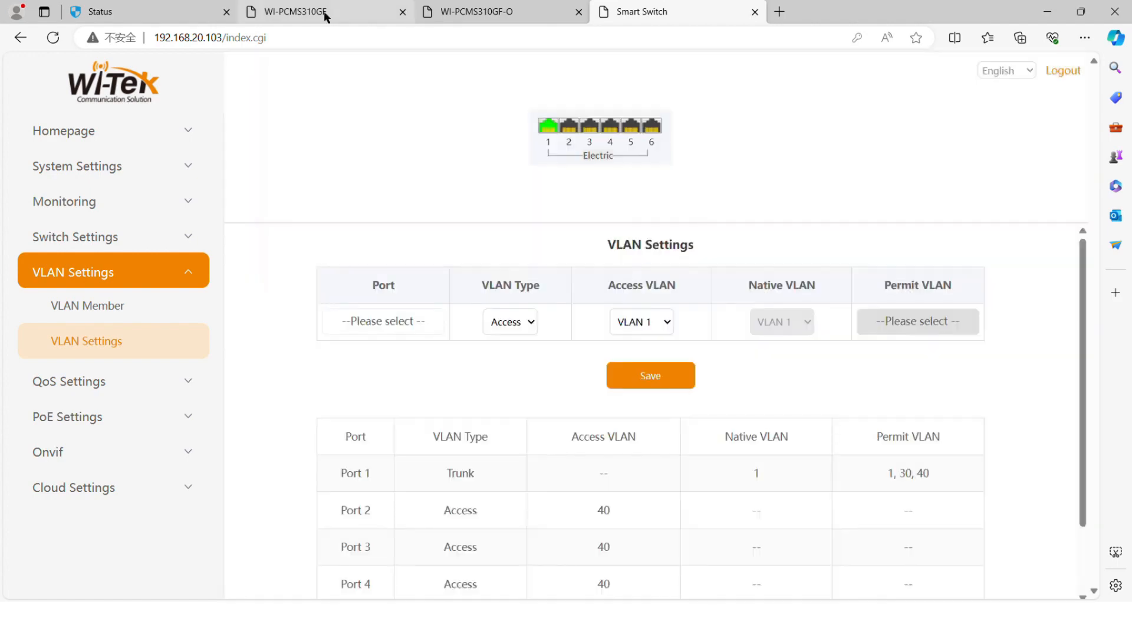
click(325, 16)
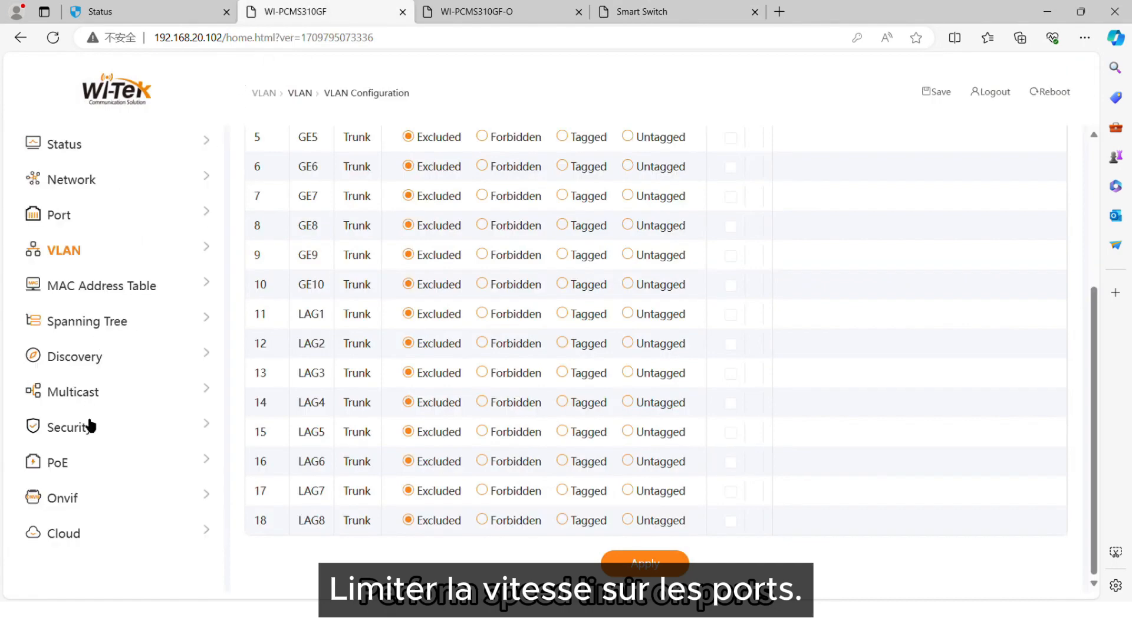
Open the QoS Rate Limit Ingress/Egress Port page on the .102 switch
scroll(89, 475, down, 2)
click(93, 483)
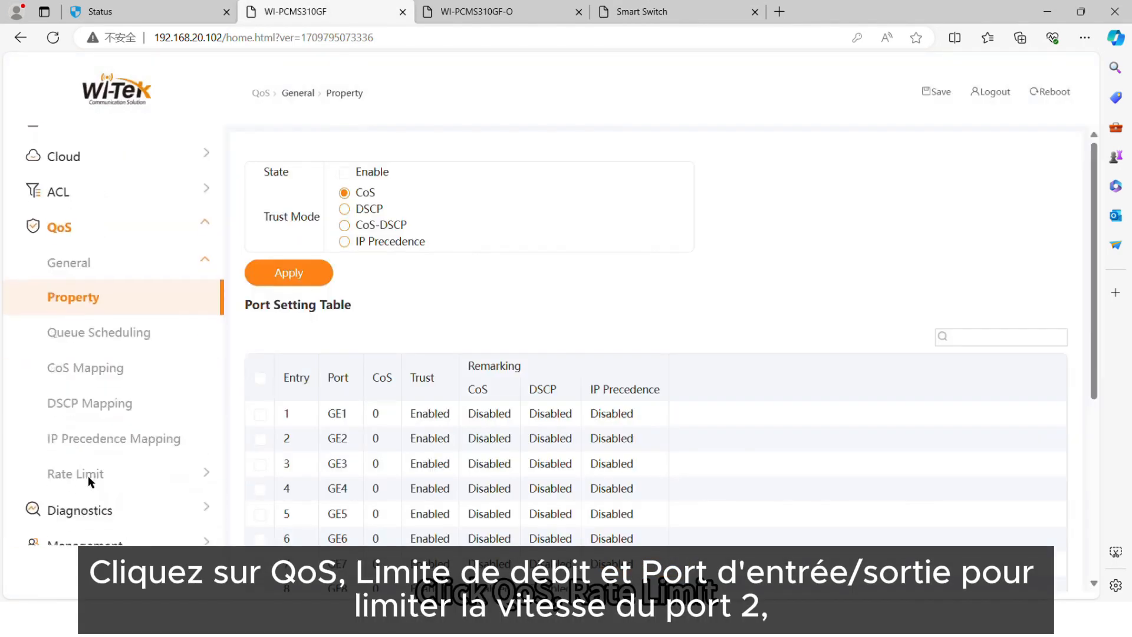
click(93, 481)
scroll(93, 484, down, 2)
click(99, 422)
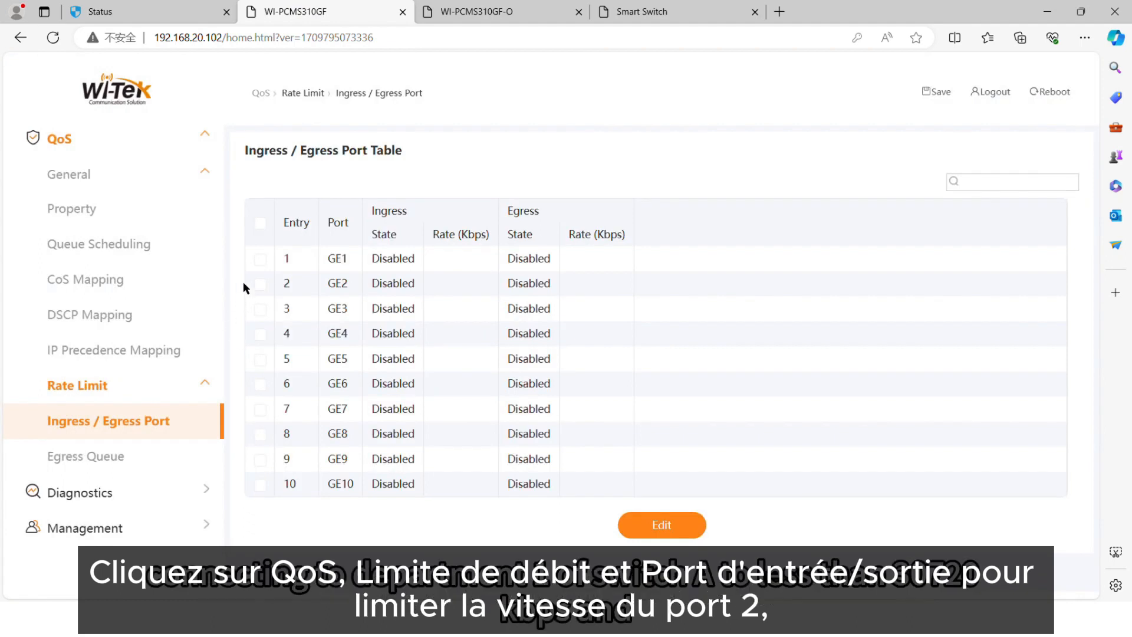
Limit GE2 ingress and egress to 30720 Kbps
click(260, 283)
click(662, 525)
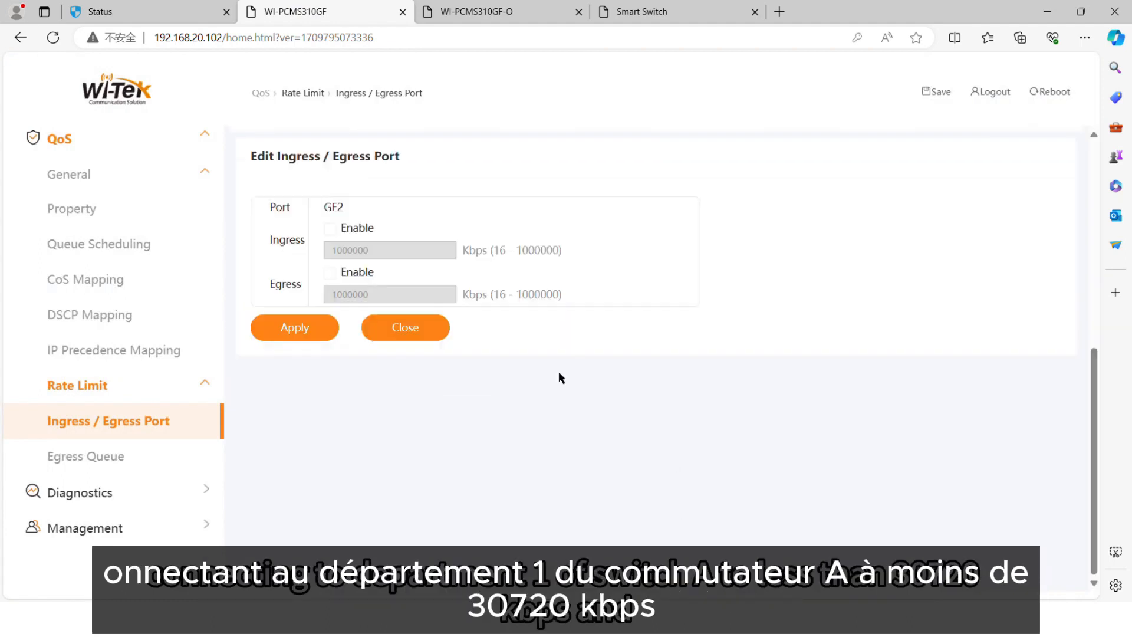
click(329, 229)
double_click(390, 253)
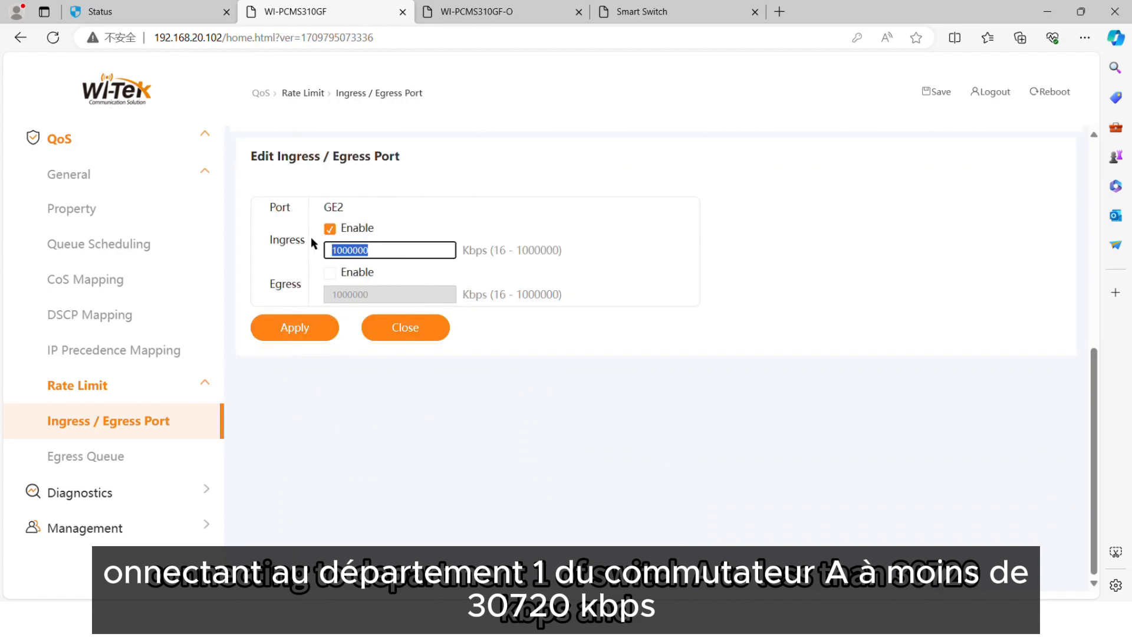
text(30720)
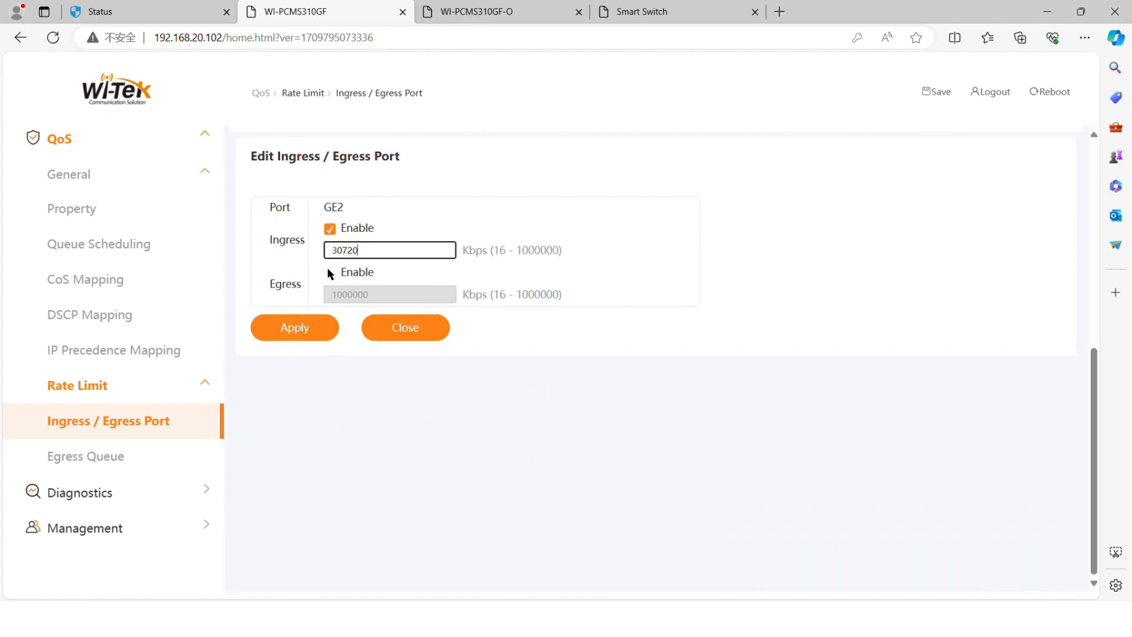
click(330, 273)
key(Tab)
text(30720)
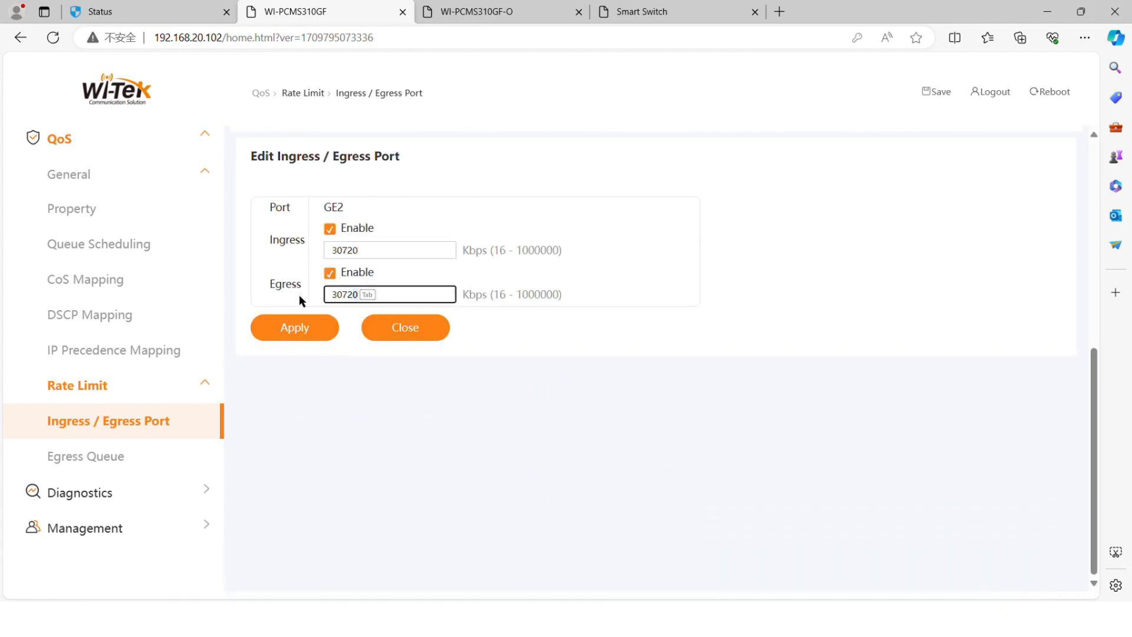
click(308, 328)
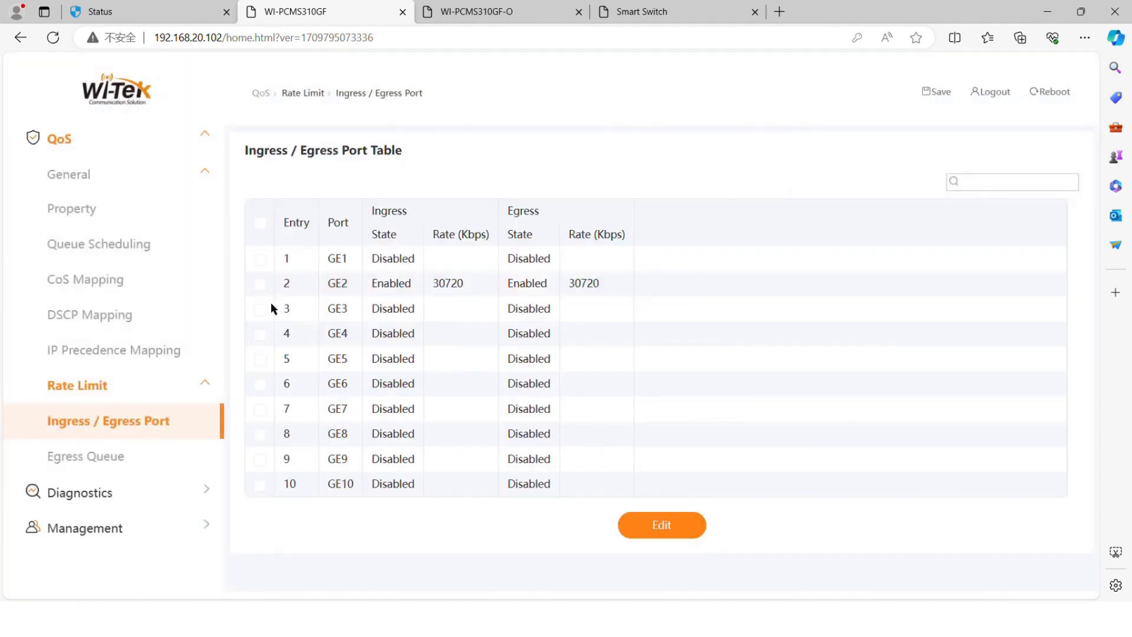
Limit GE3 ingress and egress to 51200 Kbps
click(286, 310)
click(662, 525)
click(331, 229)
drag(368, 255, 260, 285)
text(51200)
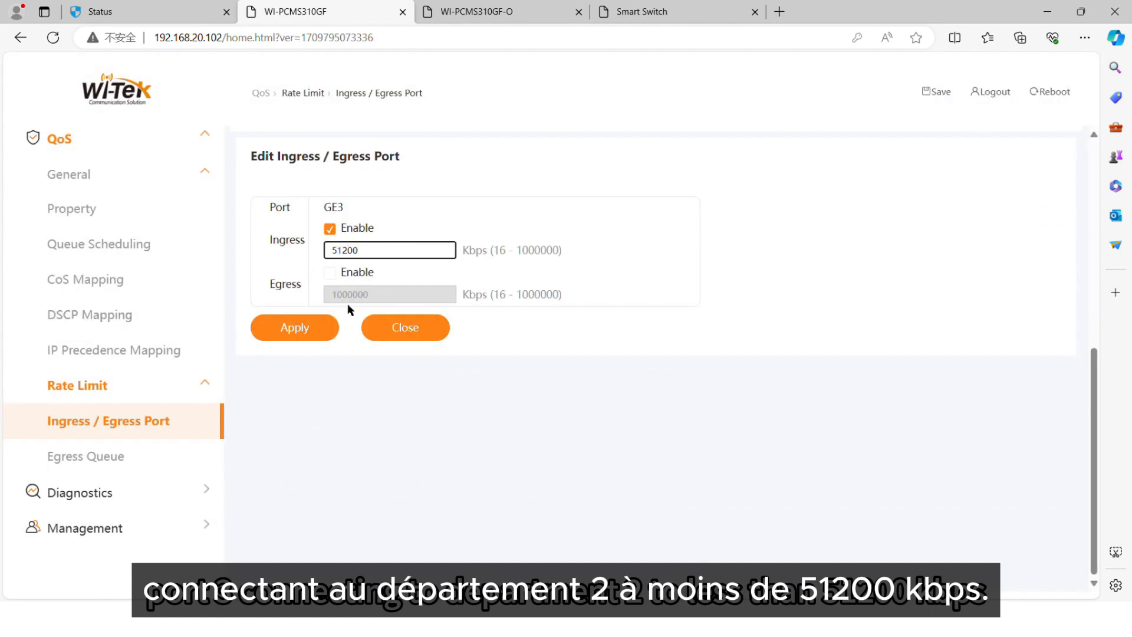
click(330, 272)
drag(384, 294, 303, 293)
text(51200)
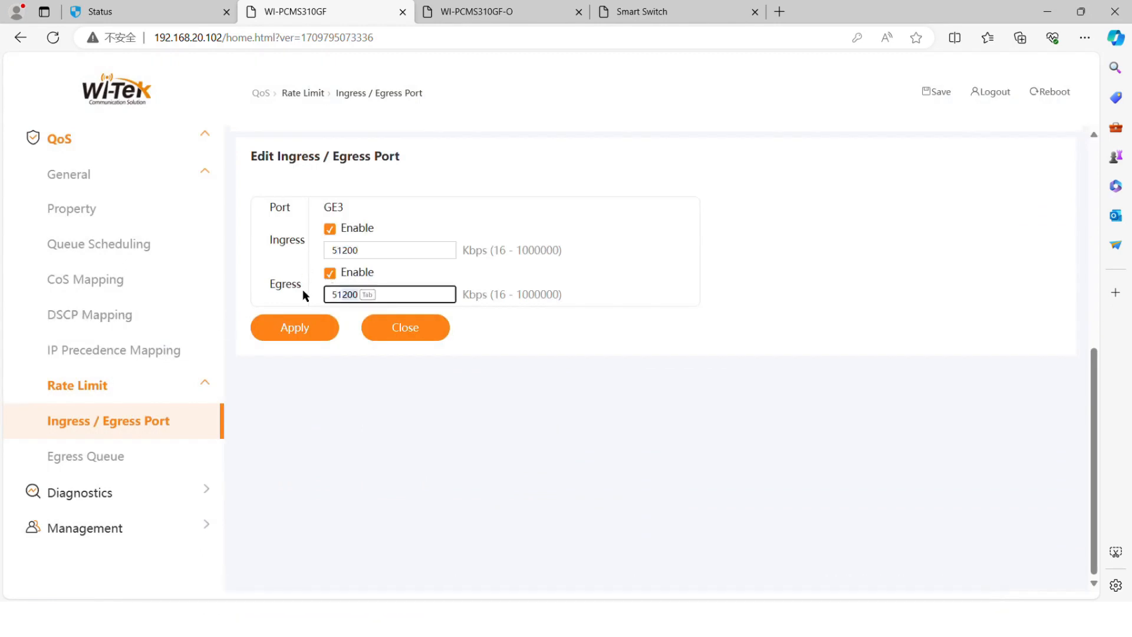
click(301, 328)
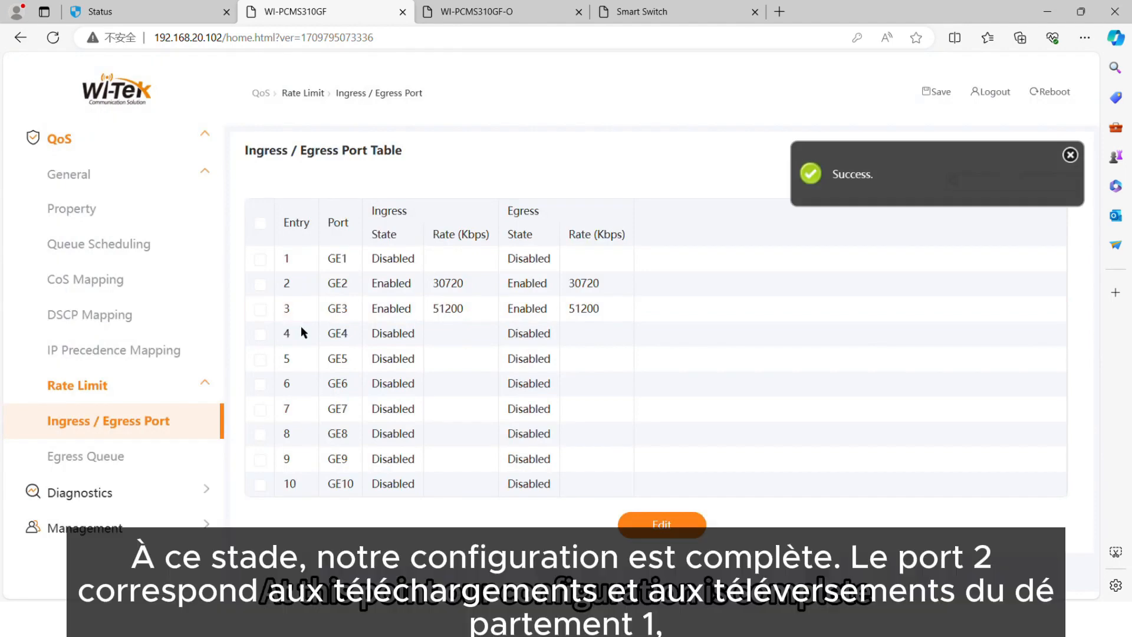